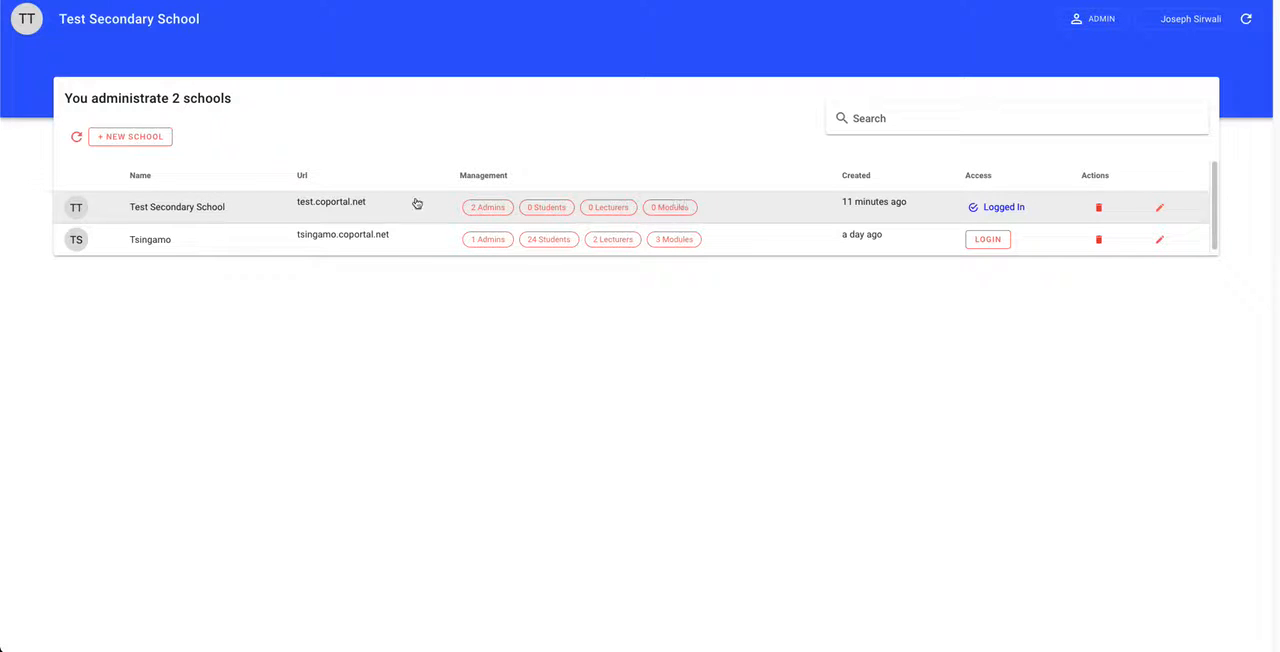
# Step: Check the module list and login status of Test Secondary School in the school overview
pyautogui.moveTo(132, 206); pyautogui.dragTo(212, 207)
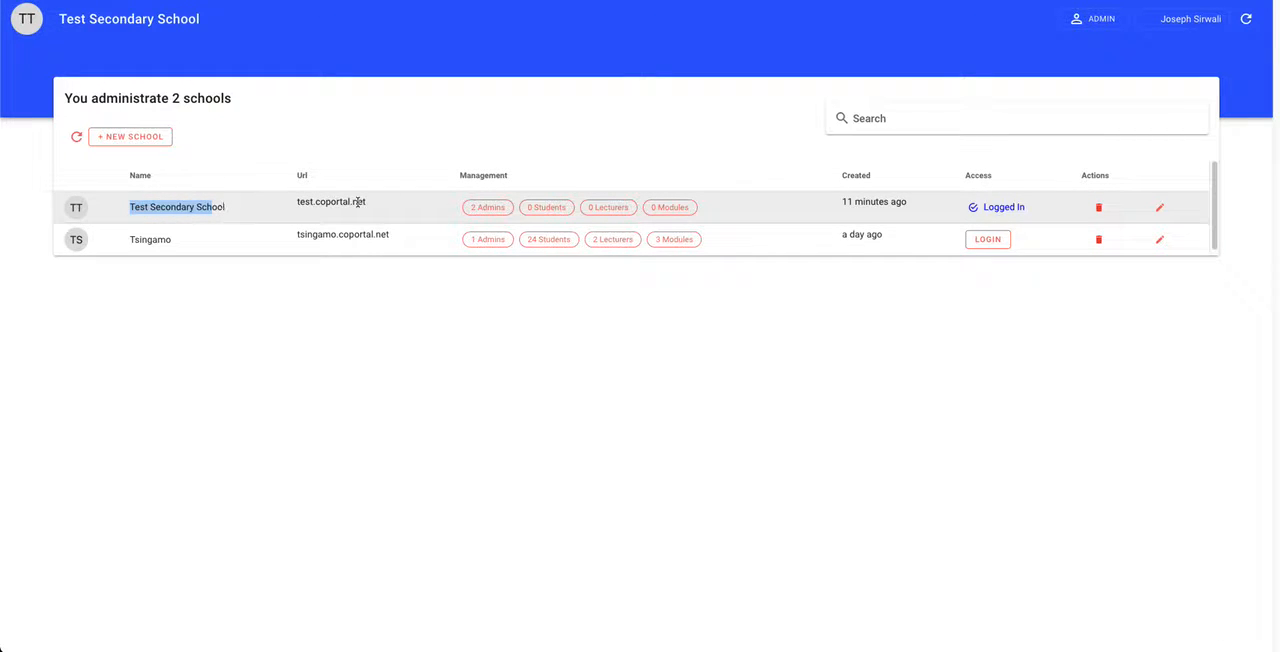
pyautogui.click(676, 210)
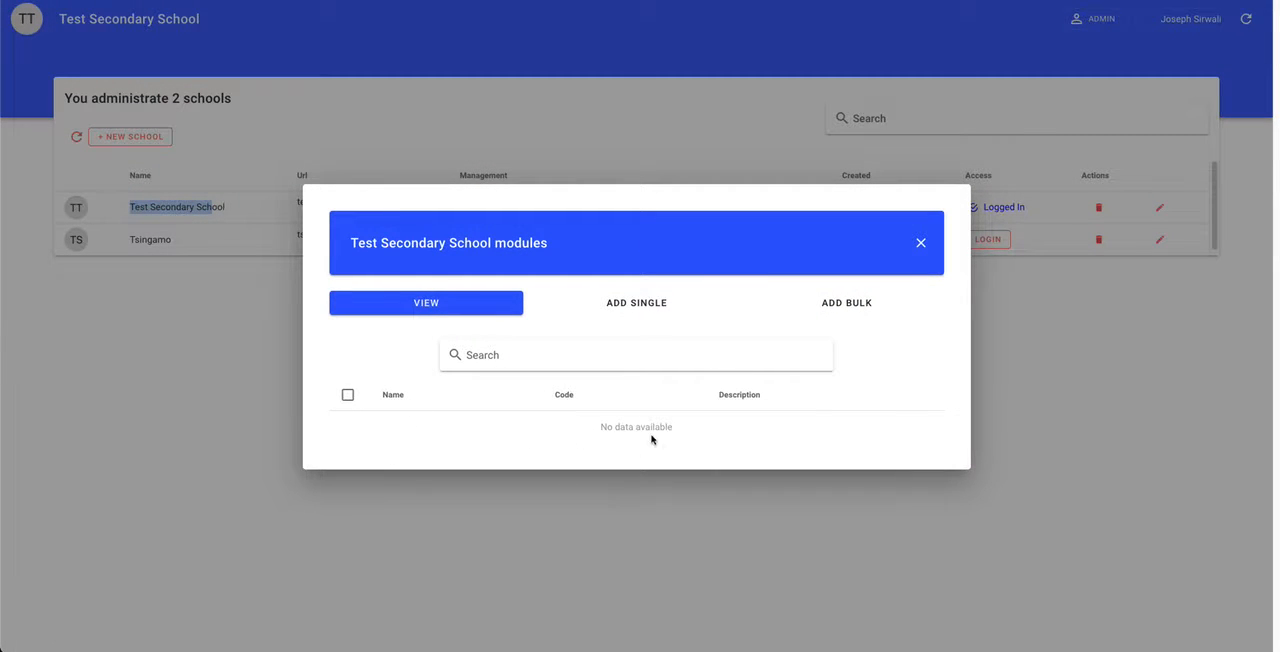
pyautogui.moveTo(685, 428); pyautogui.dragTo(597, 429)
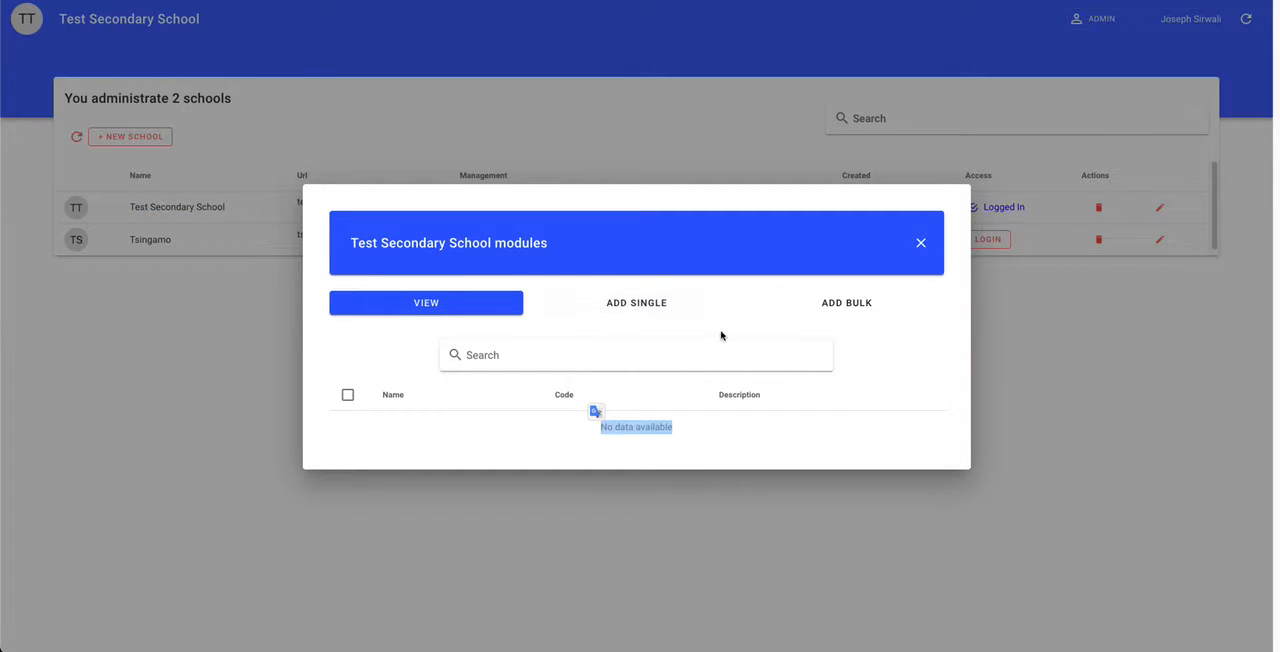
pyautogui.click(919, 244)
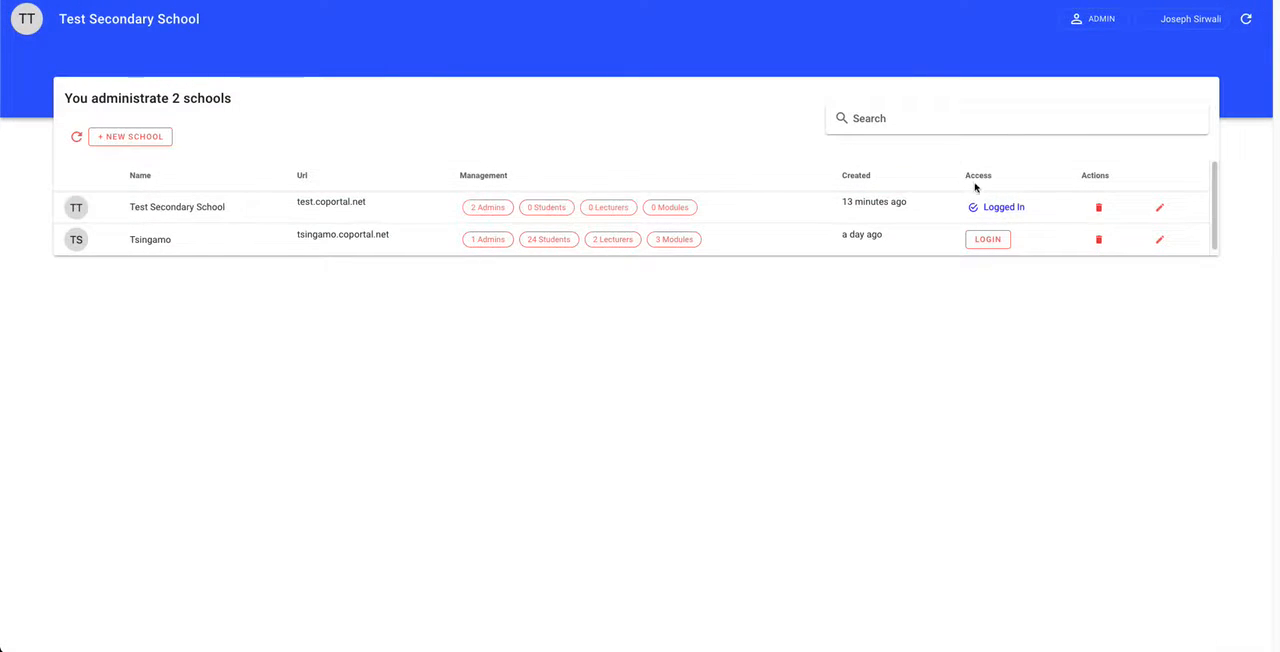
pyautogui.moveTo(1029, 211); pyautogui.dragTo(966, 211)
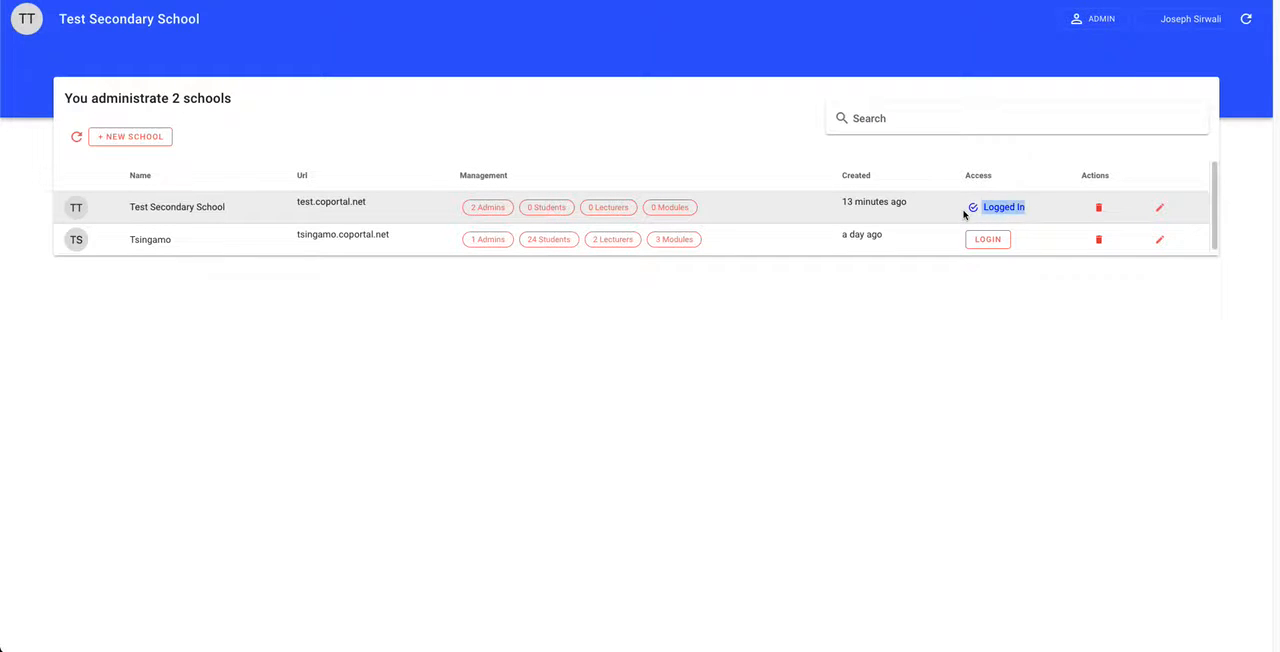
# Step: Open the logged-in school's Modules page and refresh its module list
pyautogui.click(1188, 19)
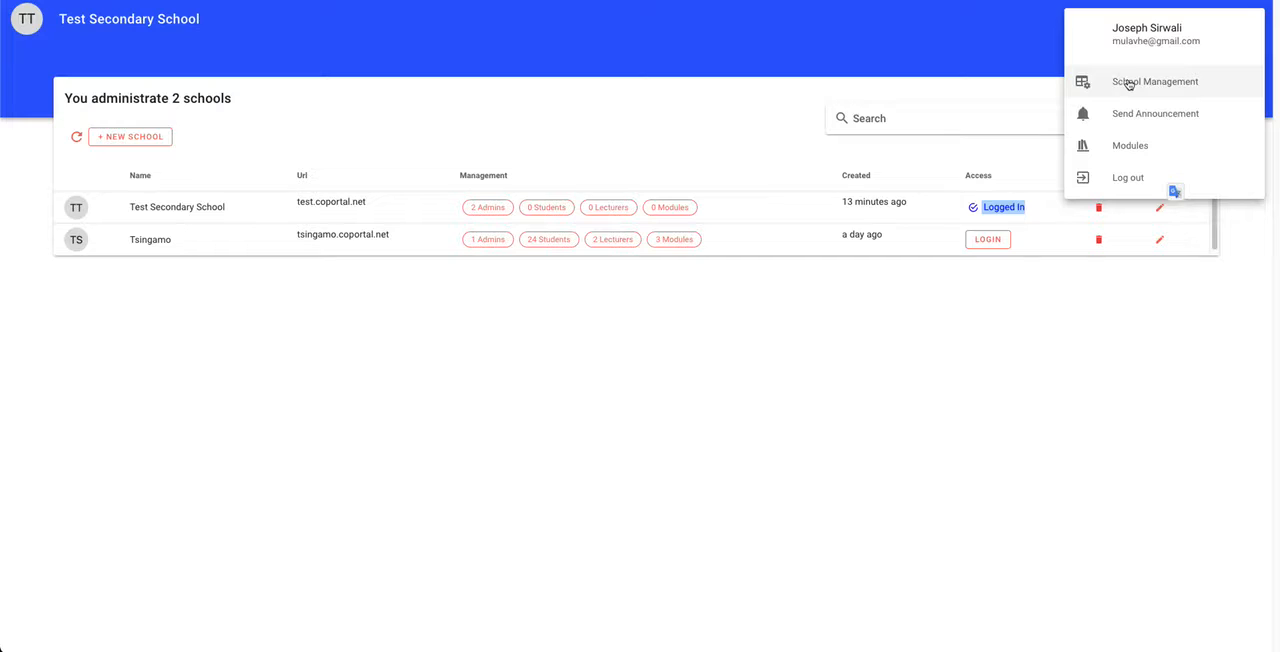
pyautogui.click(1131, 146)
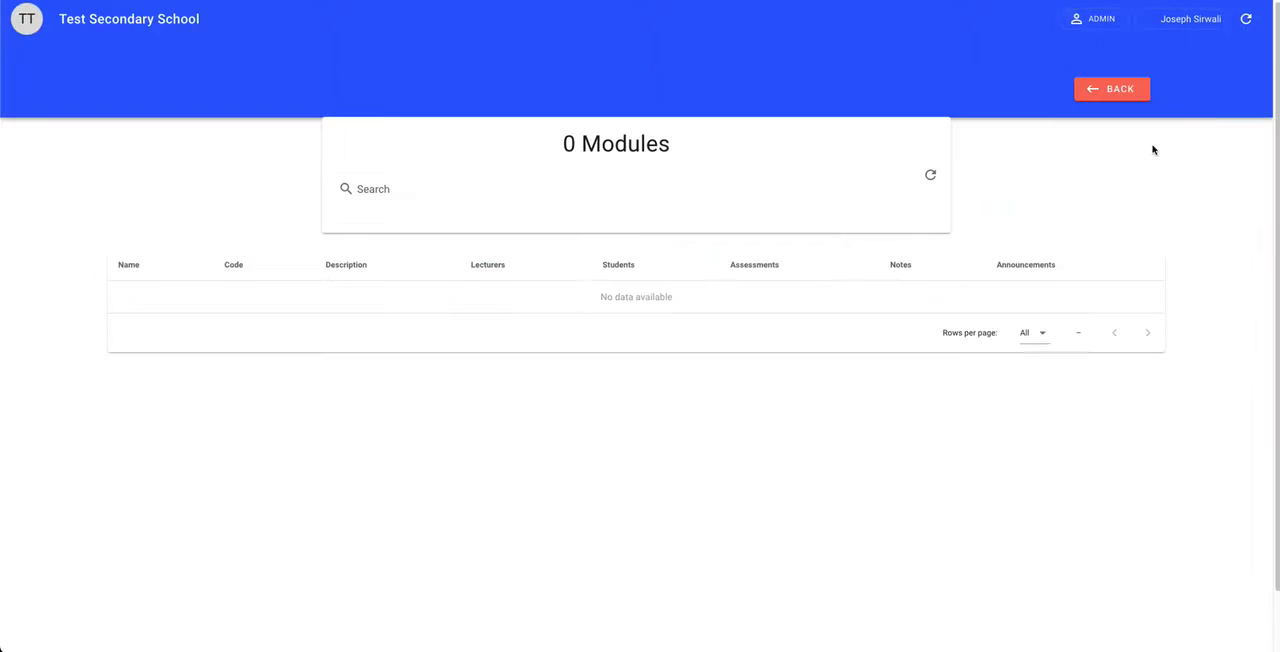
pyautogui.doubleClick(636, 141)
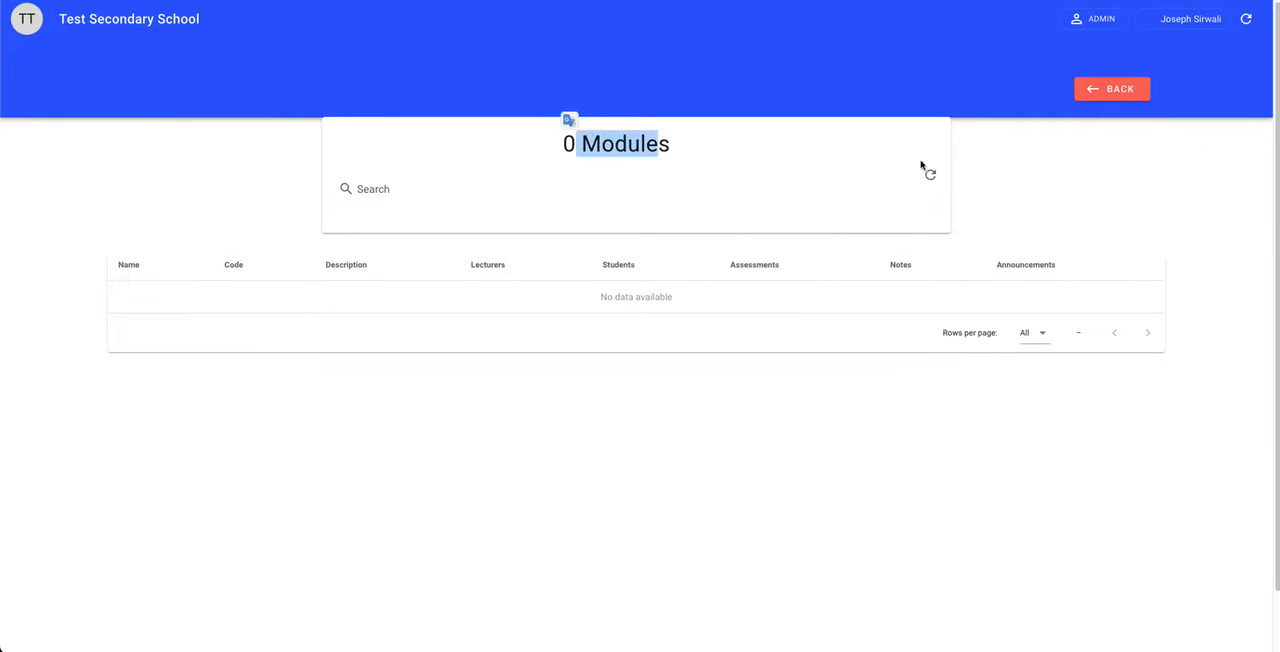
pyautogui.click(930, 175)
pyautogui.click(778, 149)
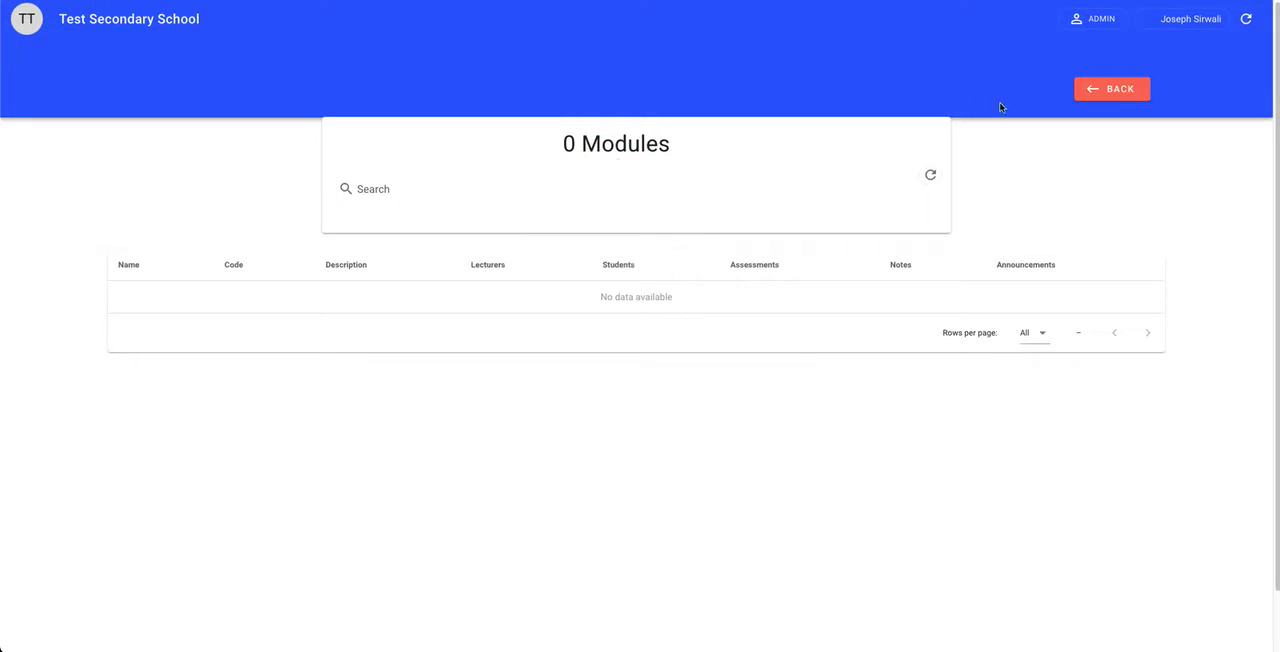
# Step: Return to School Management and open the single-module entry form for Test Secondary School
pyautogui.click(1190, 18)
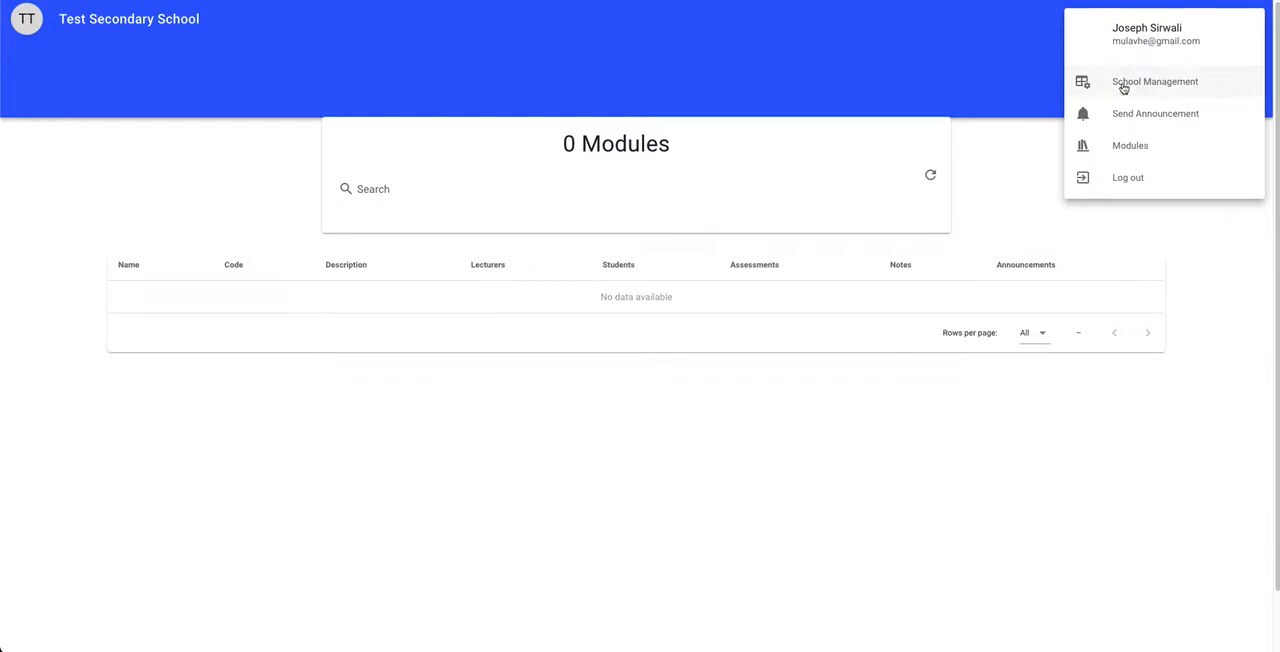
pyautogui.click(1122, 85)
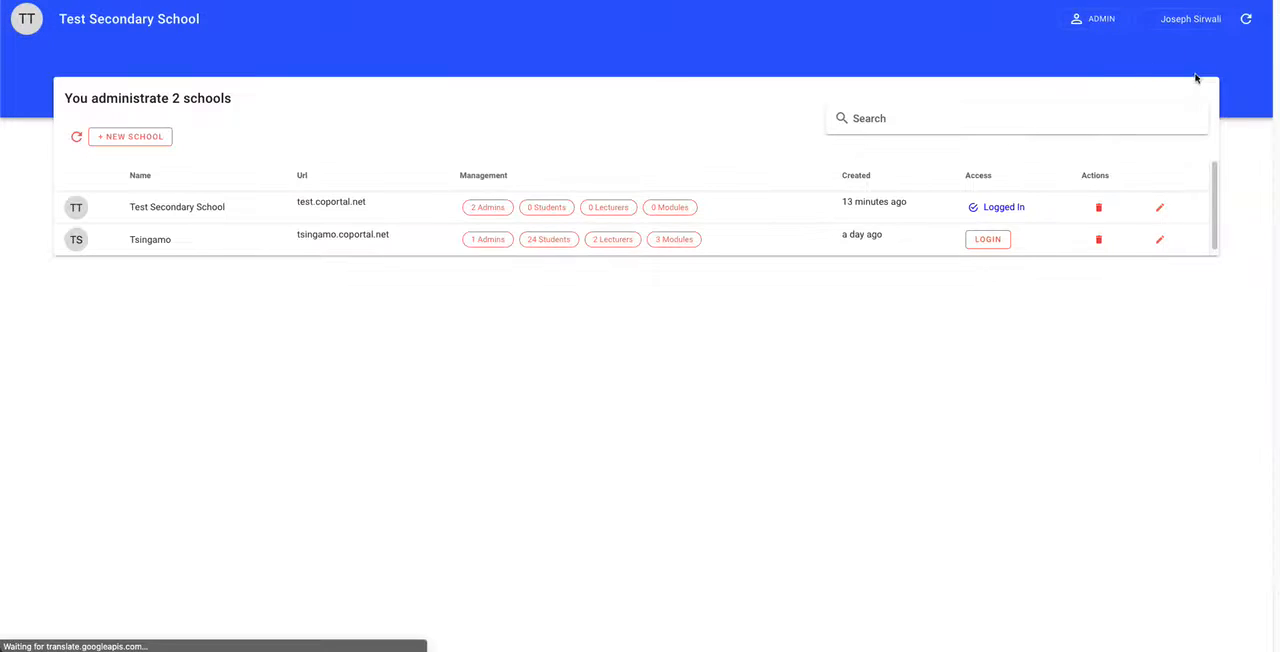
pyautogui.click(667, 212)
pyautogui.click(637, 302)
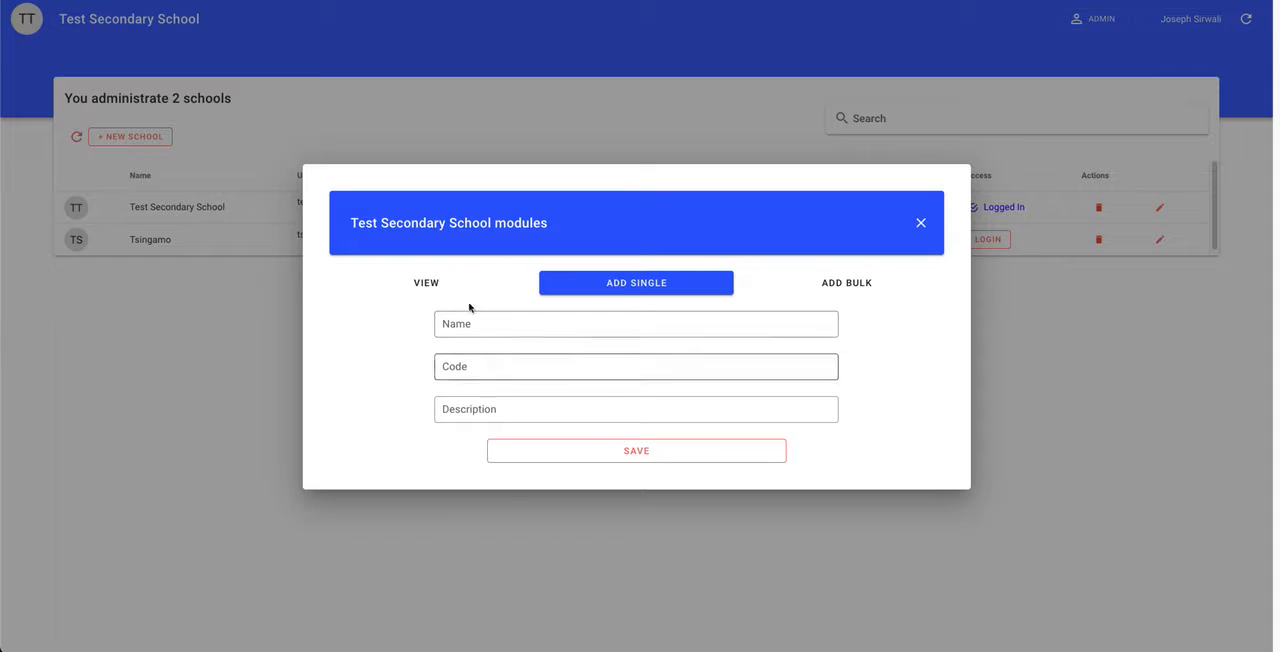
pyautogui.click(865, 285)
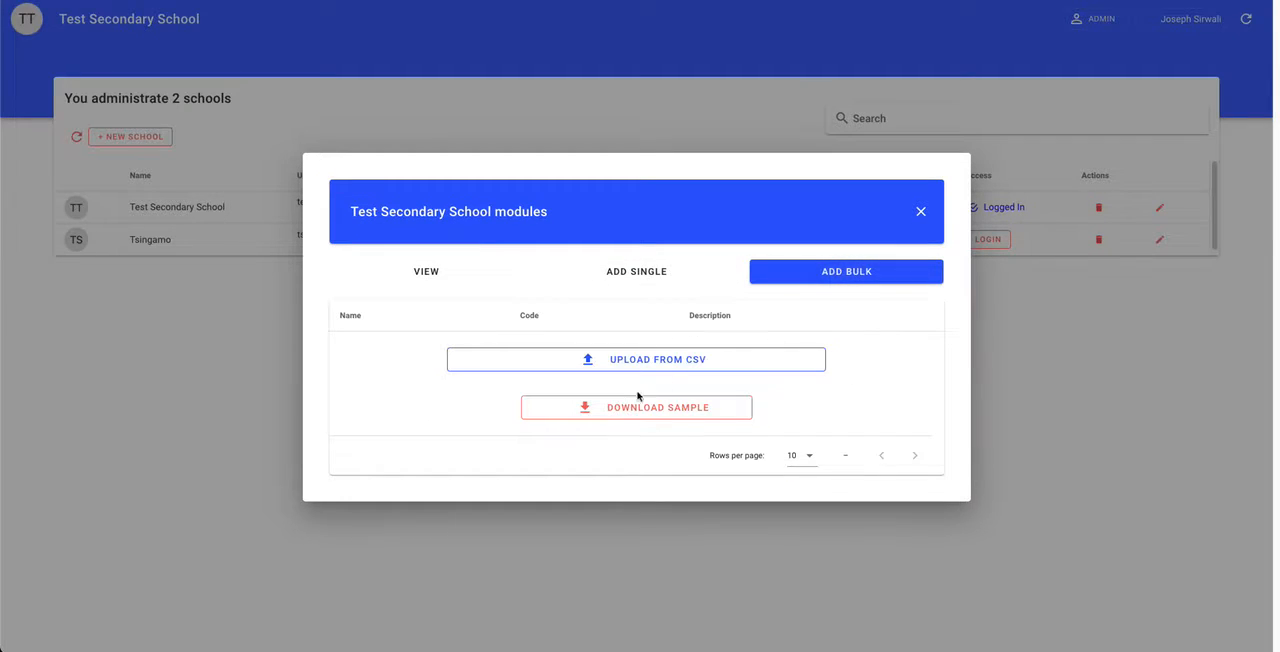
pyautogui.click(638, 281)
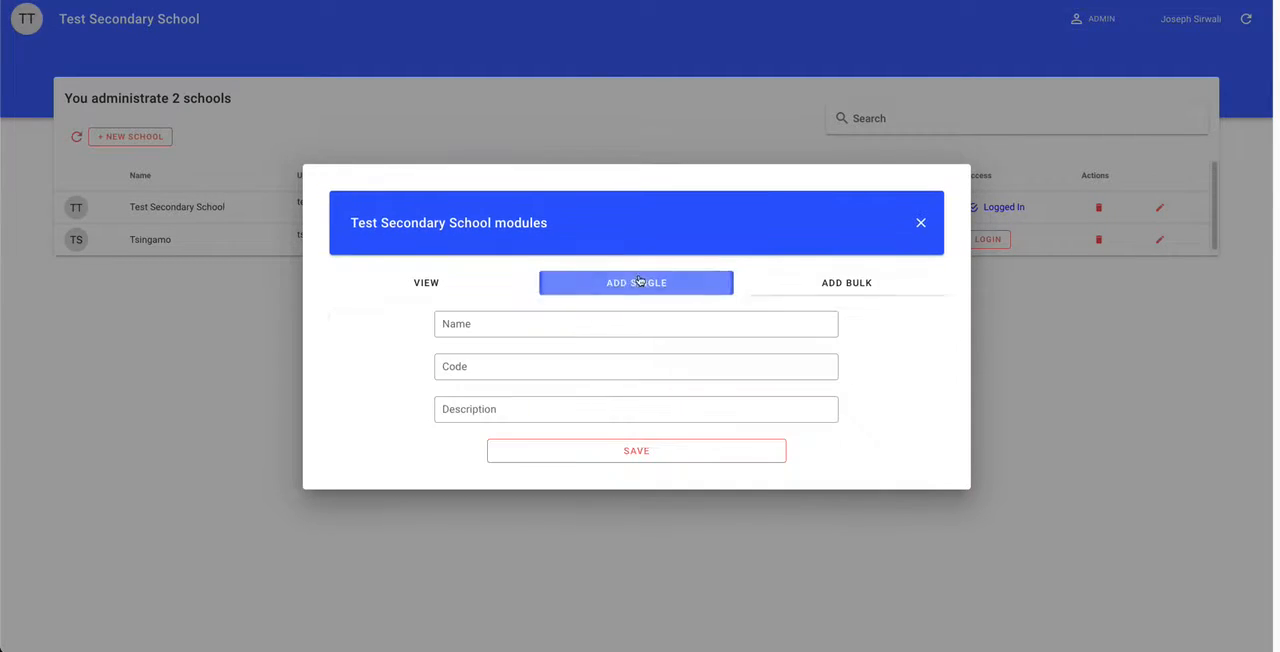
# Step: Save a module named Math with code Grade 10 and description Mathematics Grade 10
pyautogui.click(545, 330)
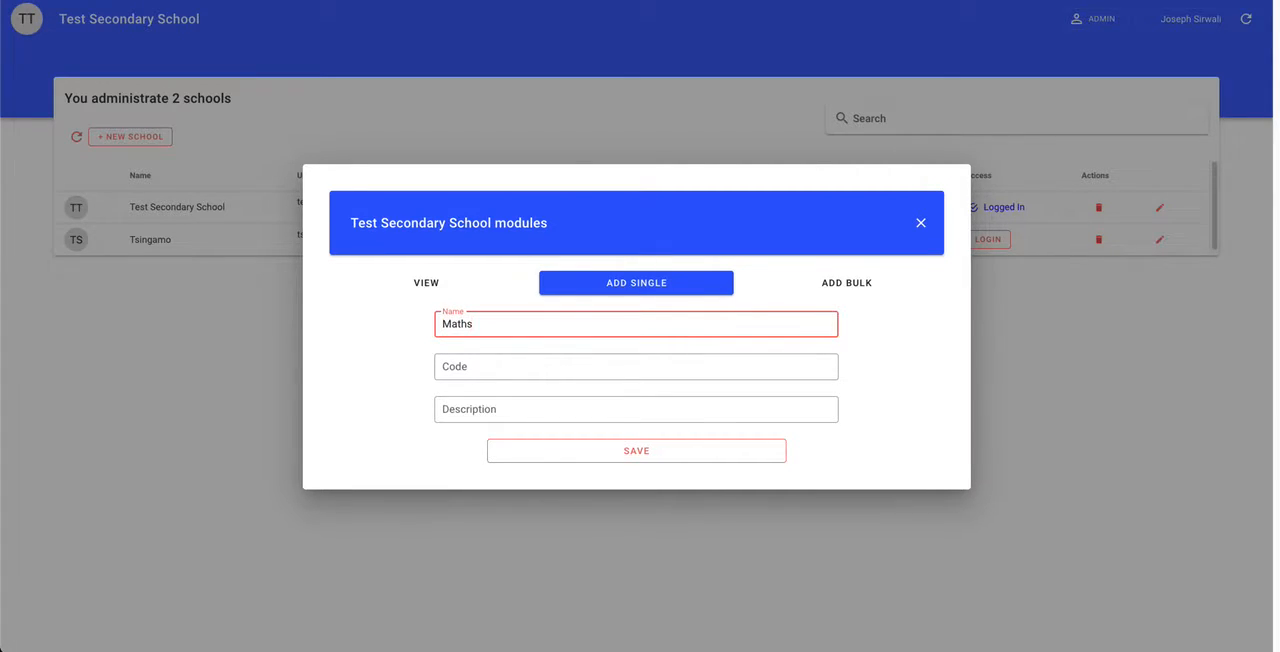
pyautogui.click(531, 362)
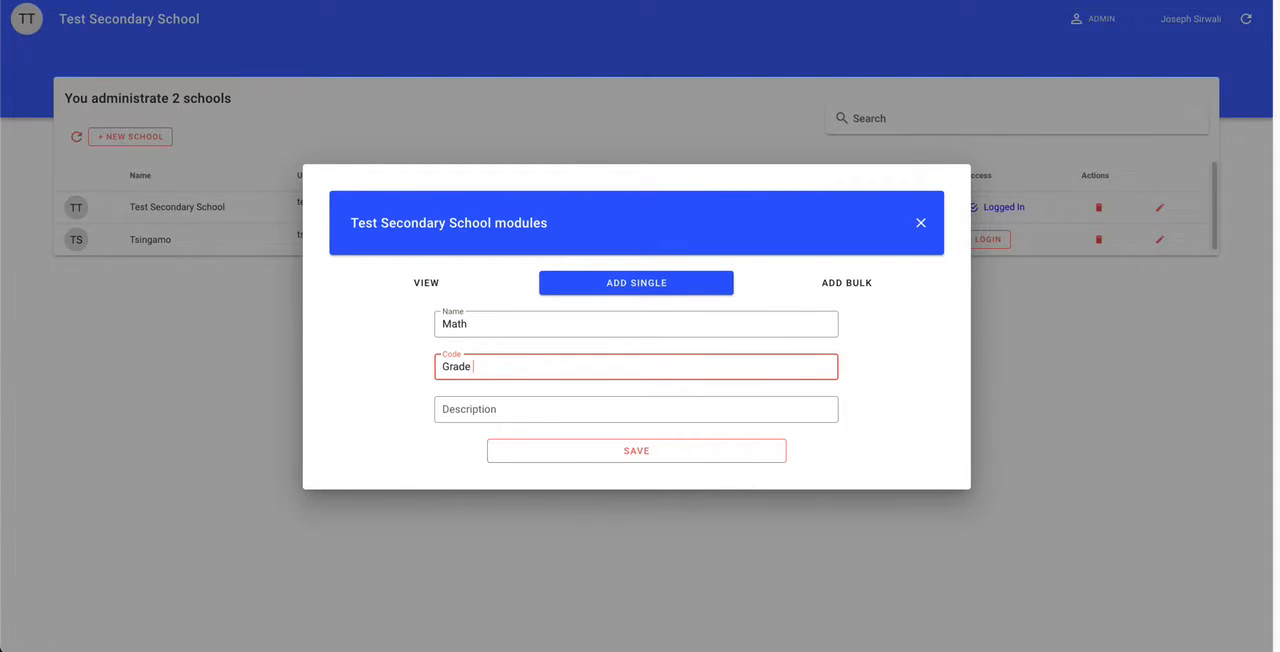
pyautogui.click(491, 401)
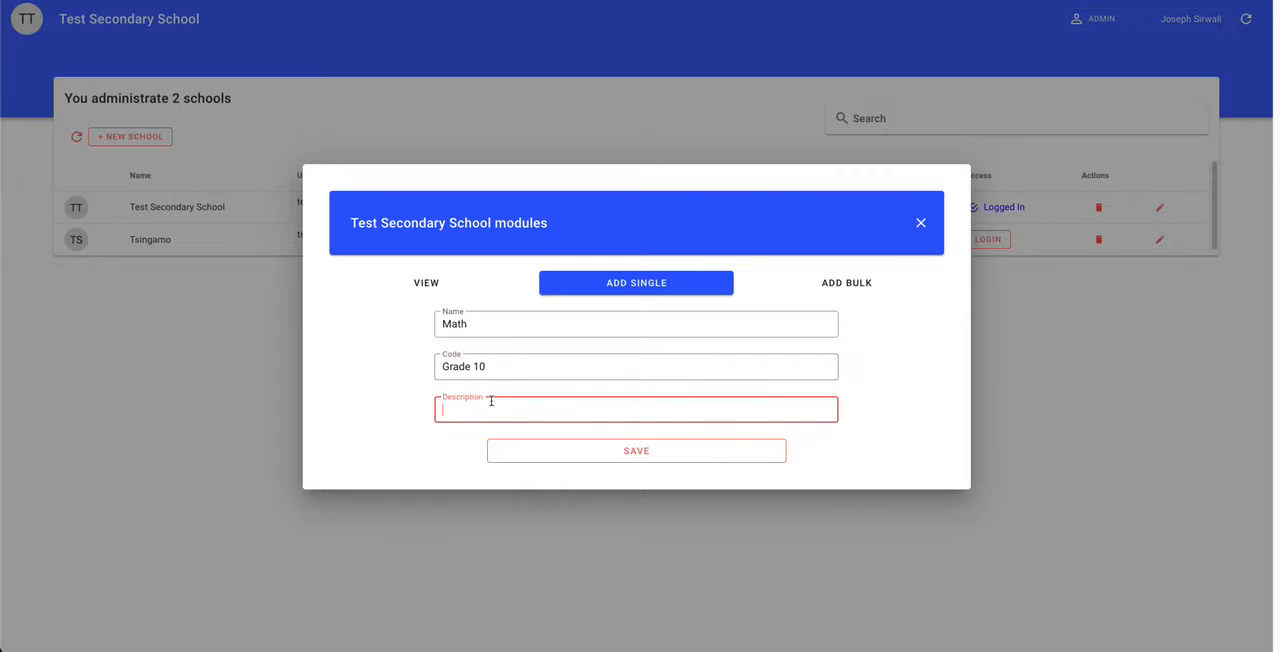
pyautogui.write('Mathemati')
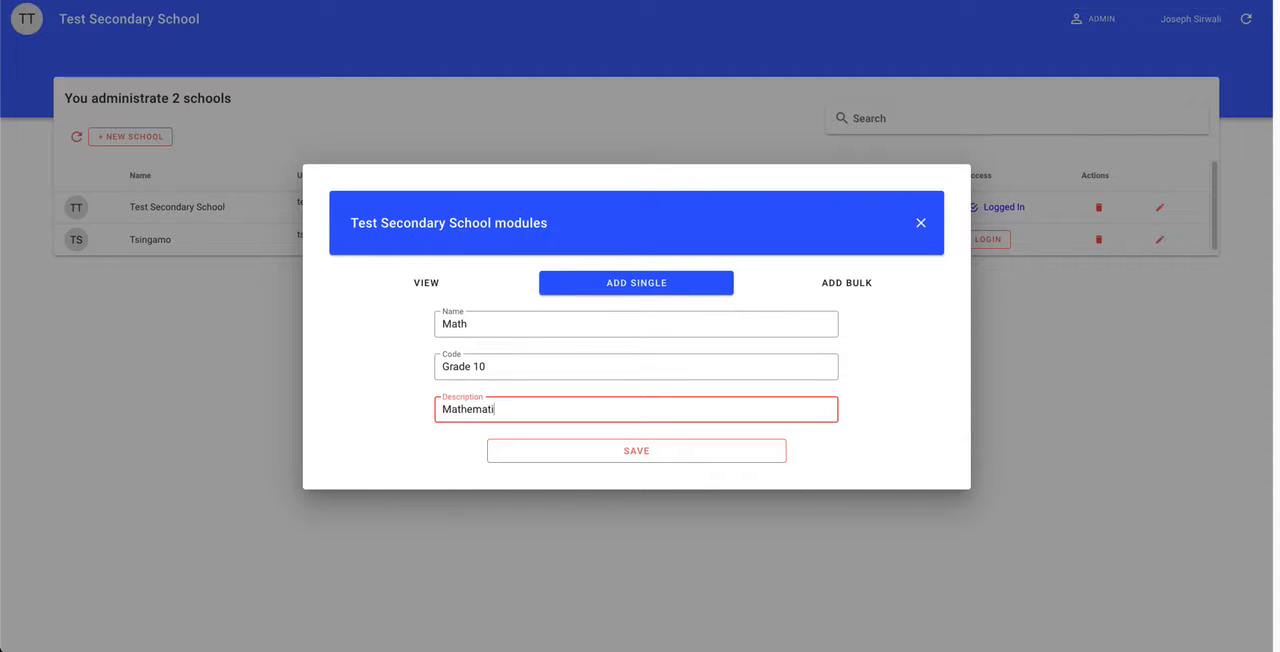
pyautogui.write('cs Grade 10')
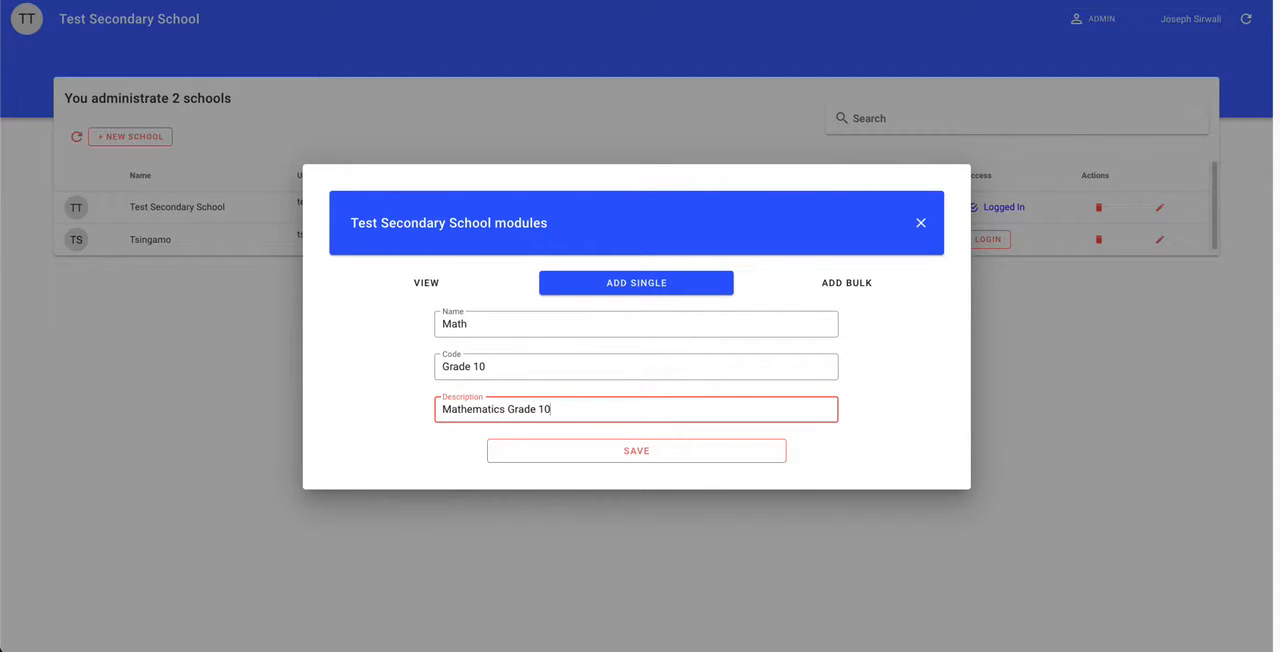
pyautogui.click(578, 454)
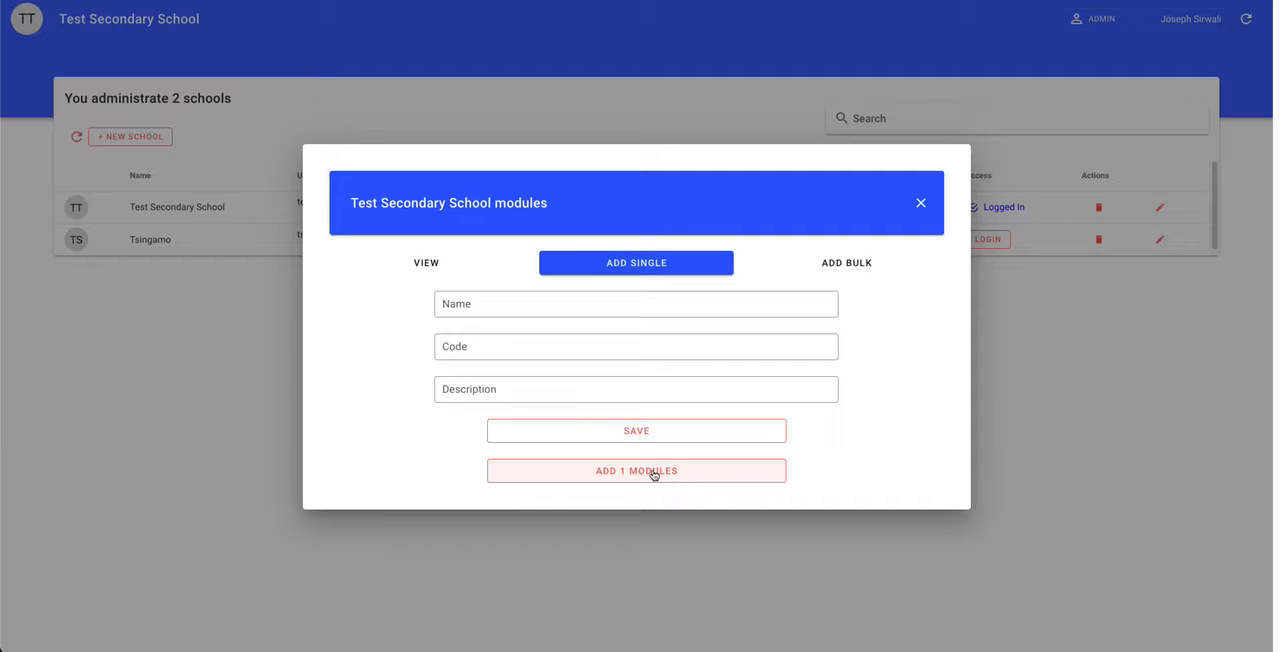
# Step: Save a second module named Math with code Grade 09 and description Mathematics Grade 09
pyautogui.click(563, 308)
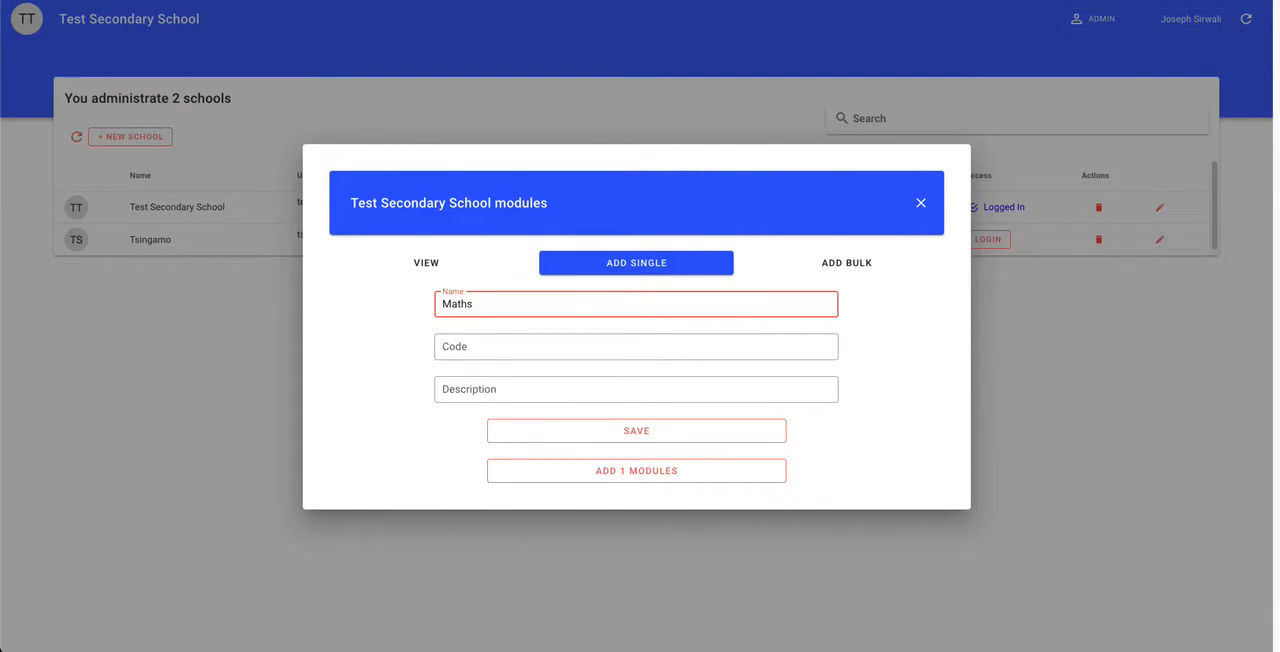
pyautogui.click(566, 339)
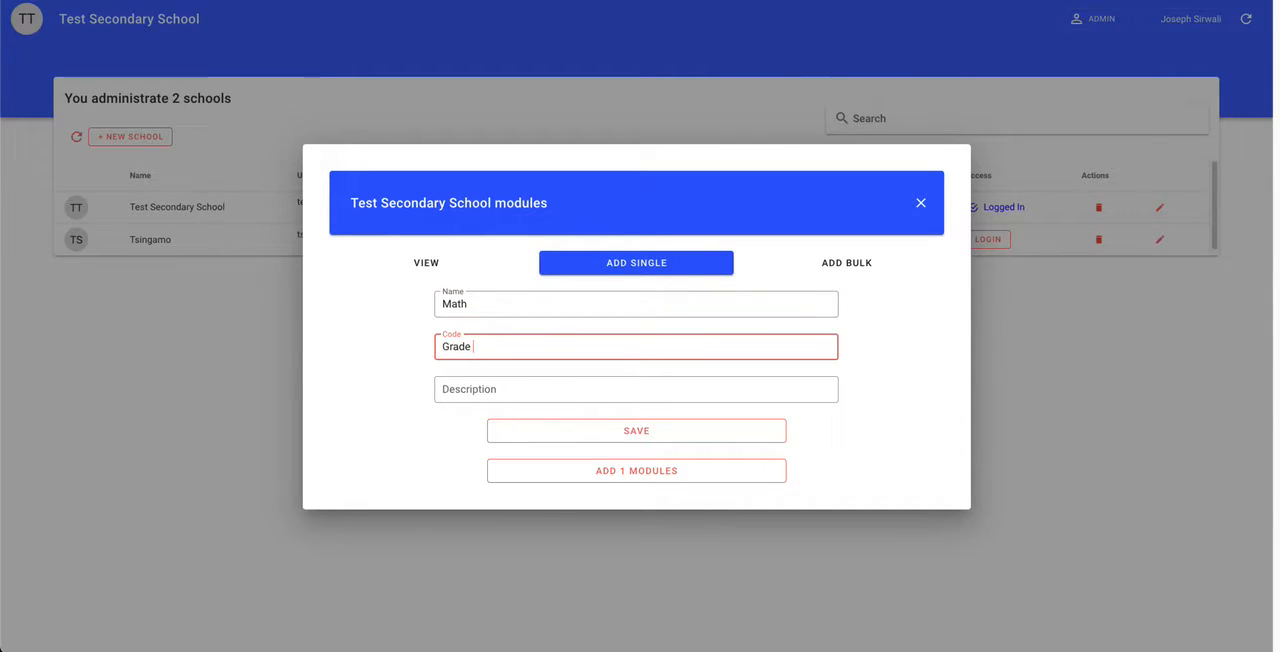
pyautogui.click(546, 386)
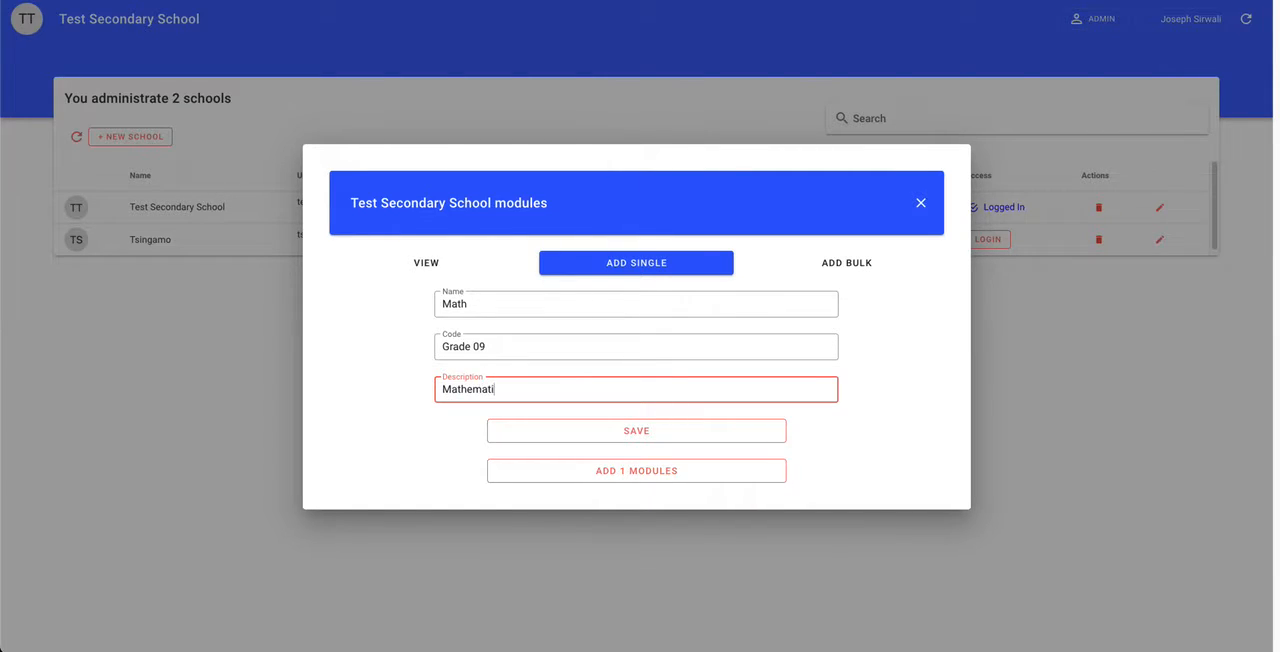
pyautogui.write('Mathematics Grade 09')
pyautogui.click(624, 434)
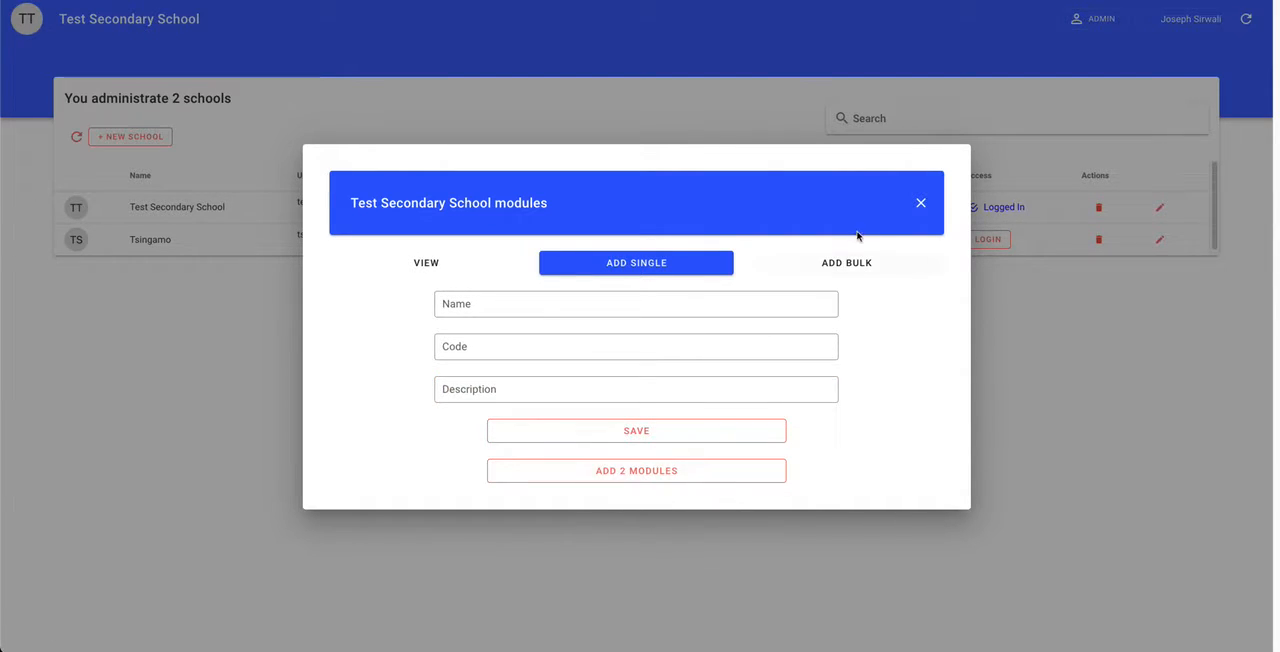
# Step: Review the pending Grade 10 and Grade 09 modules in the bulk-add list
pyautogui.click(852, 261)
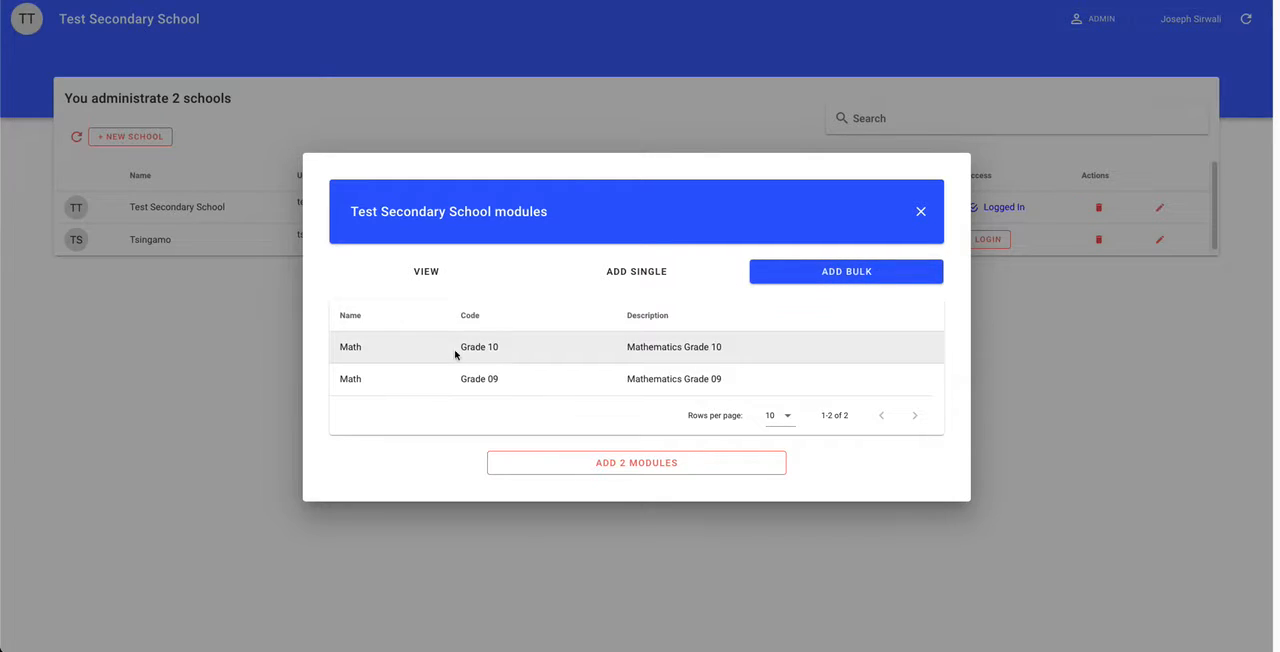
pyautogui.tripleClick(657, 356)
pyautogui.moveTo(724, 384); pyautogui.dragTo(458, 378)
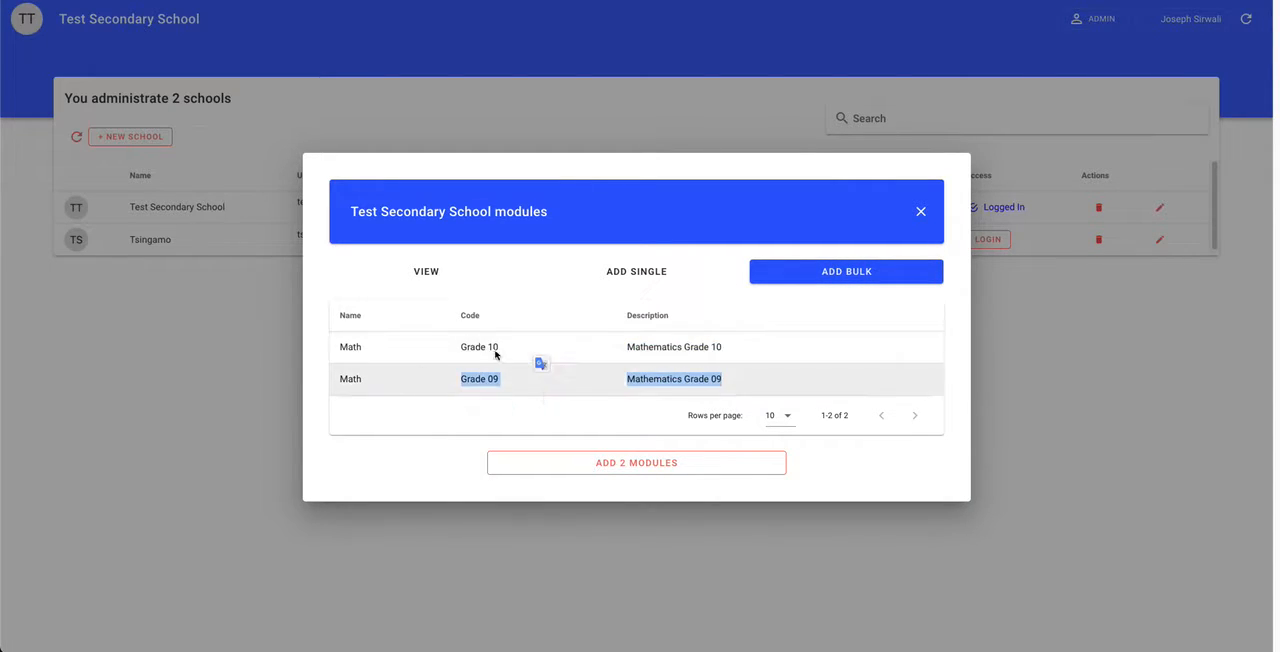
pyautogui.click(650, 279)
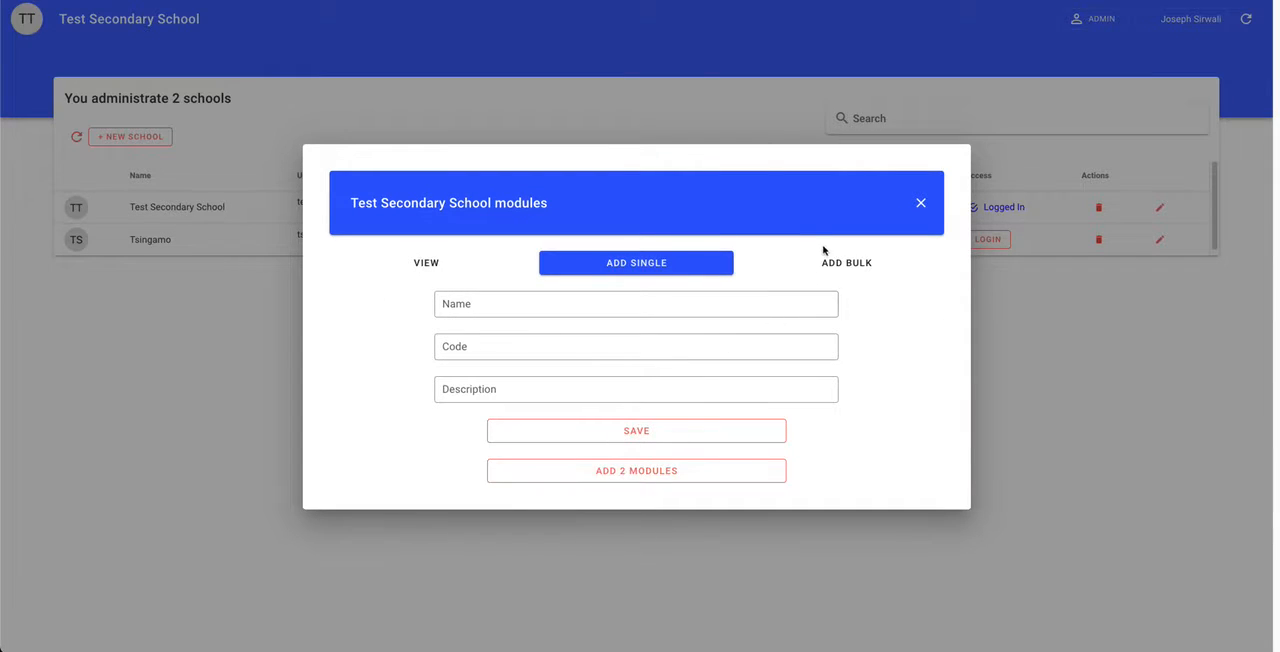
pyautogui.click(820, 261)
pyautogui.click(688, 268)
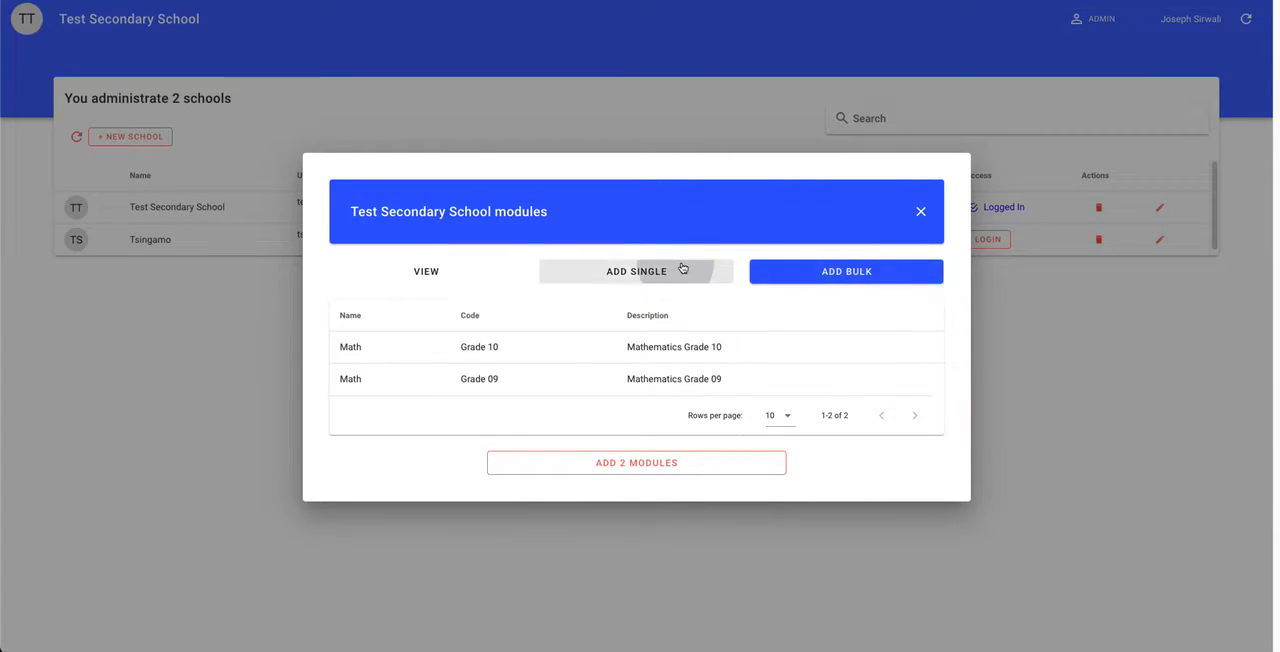
# Step: Add the two pending Math modules to Test Secondary School and check its module list
pyautogui.click(850, 272)
pyautogui.click(646, 466)
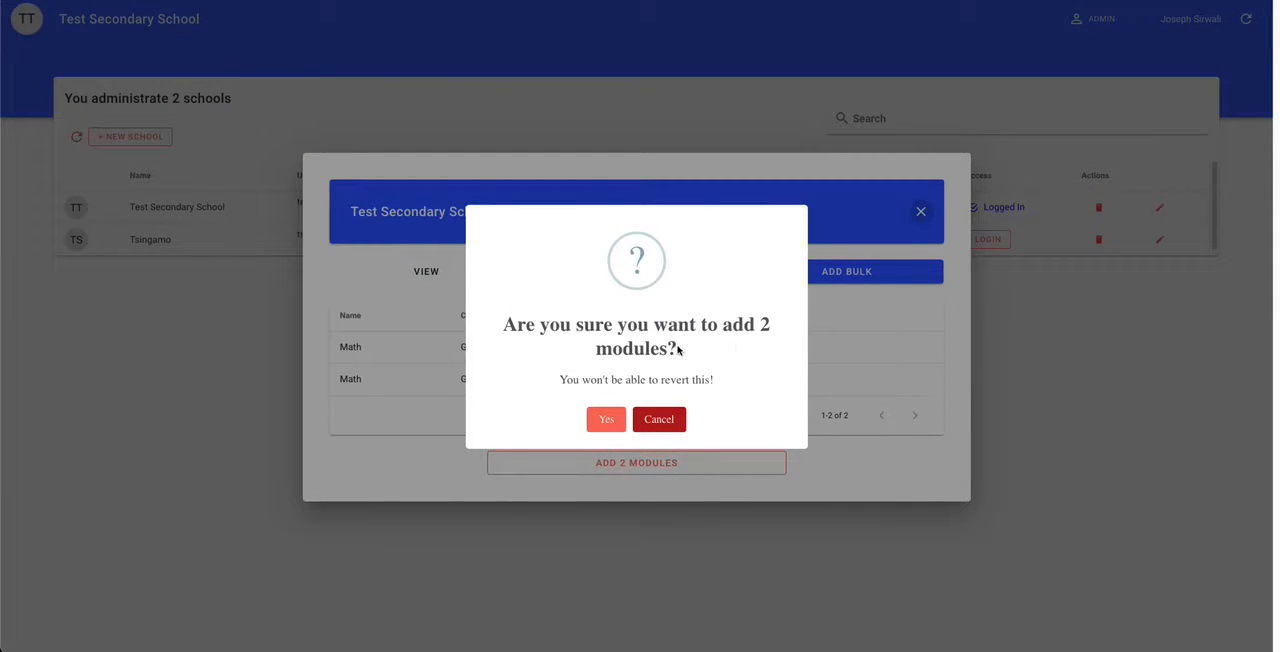
pyautogui.click(604, 419)
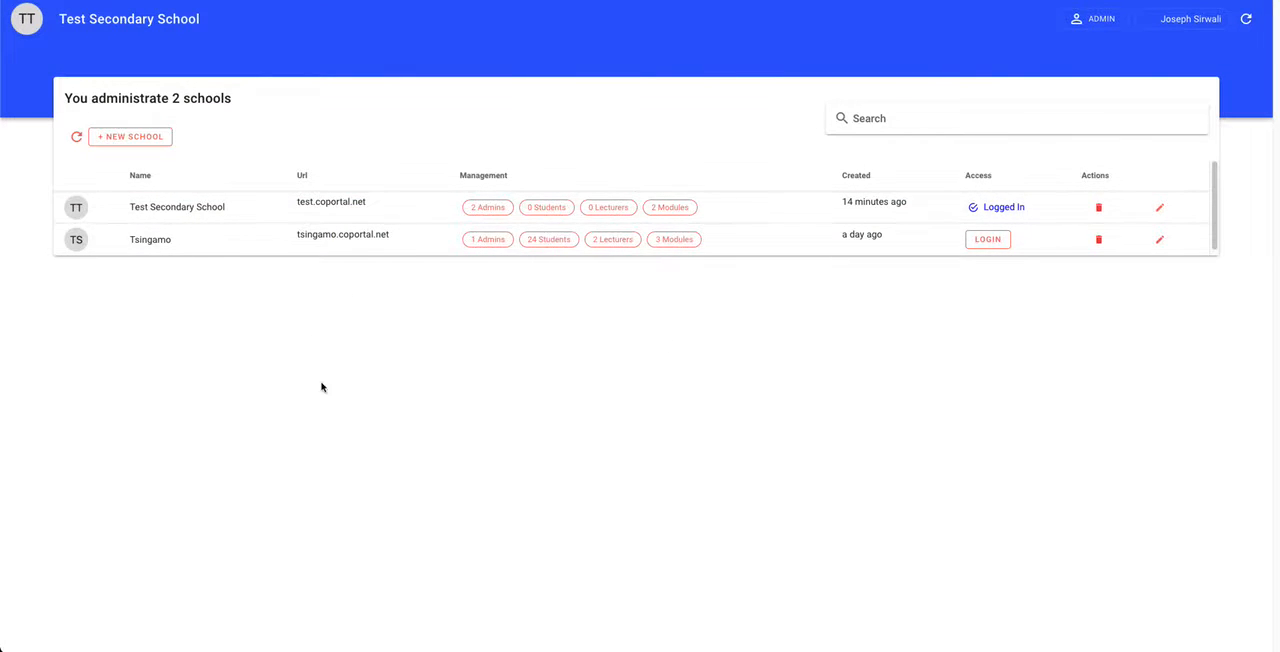
pyautogui.click(673, 210)
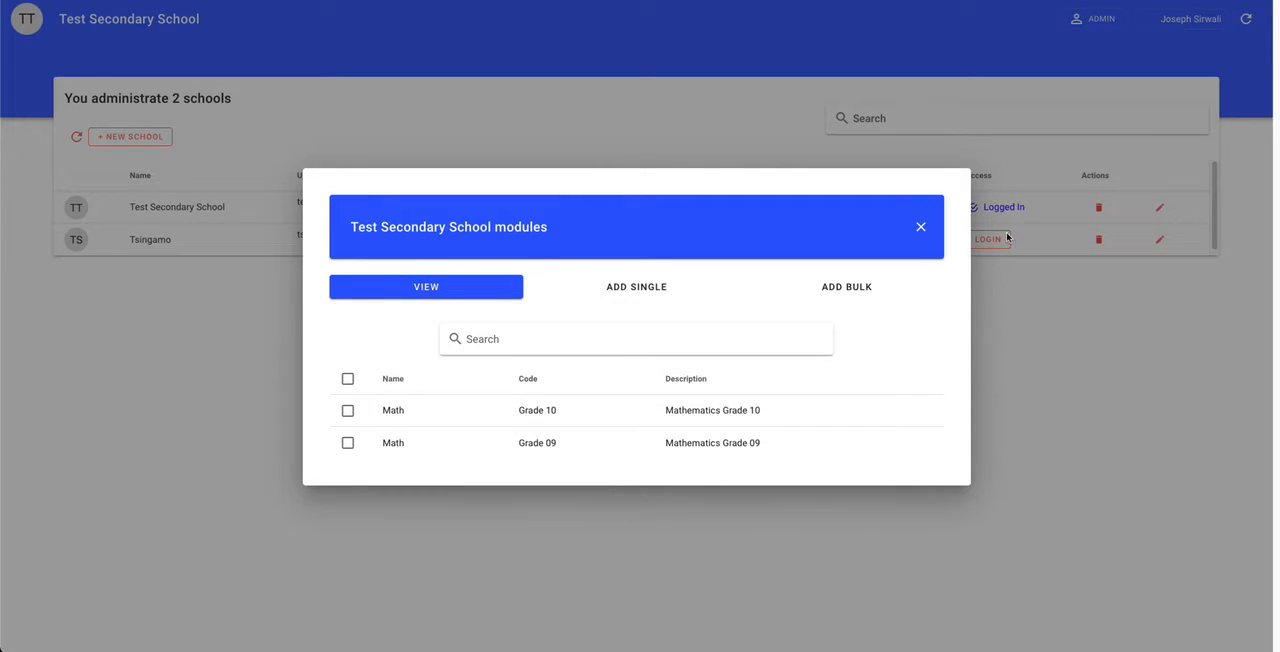
pyautogui.click(921, 228)
# Step: View the Math Grade 10 module's details from the Modules page, then return to the school overview
pyautogui.click(1188, 19)
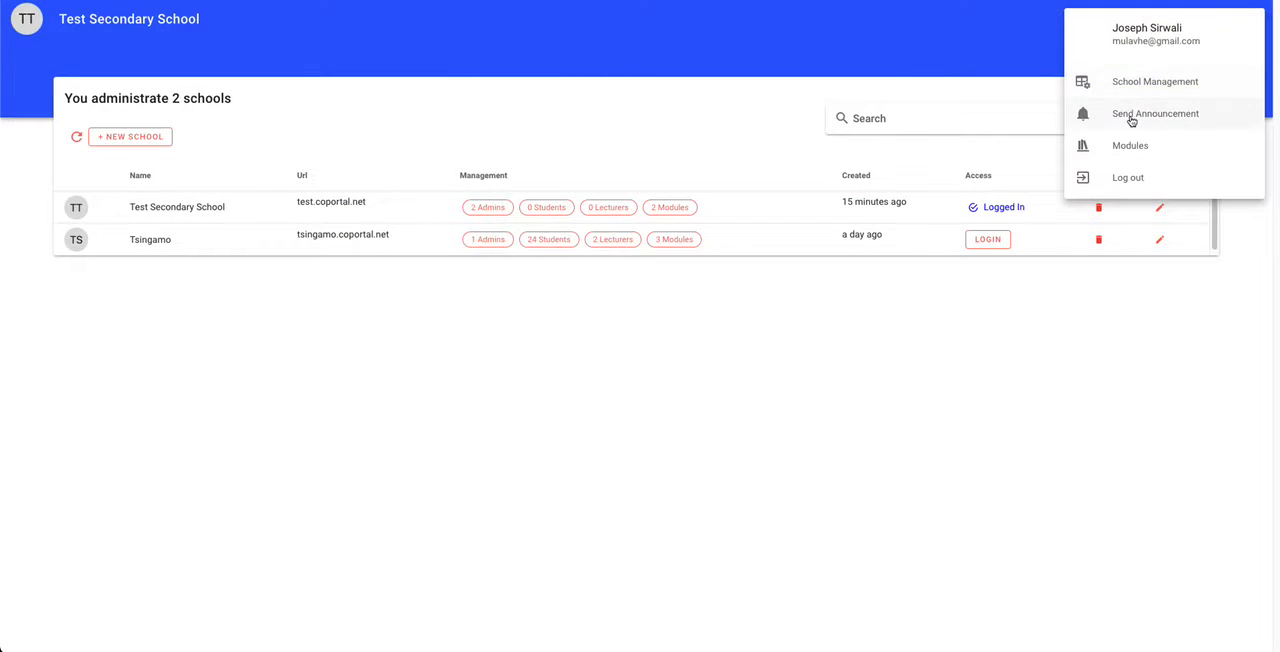
pyautogui.click(1135, 145)
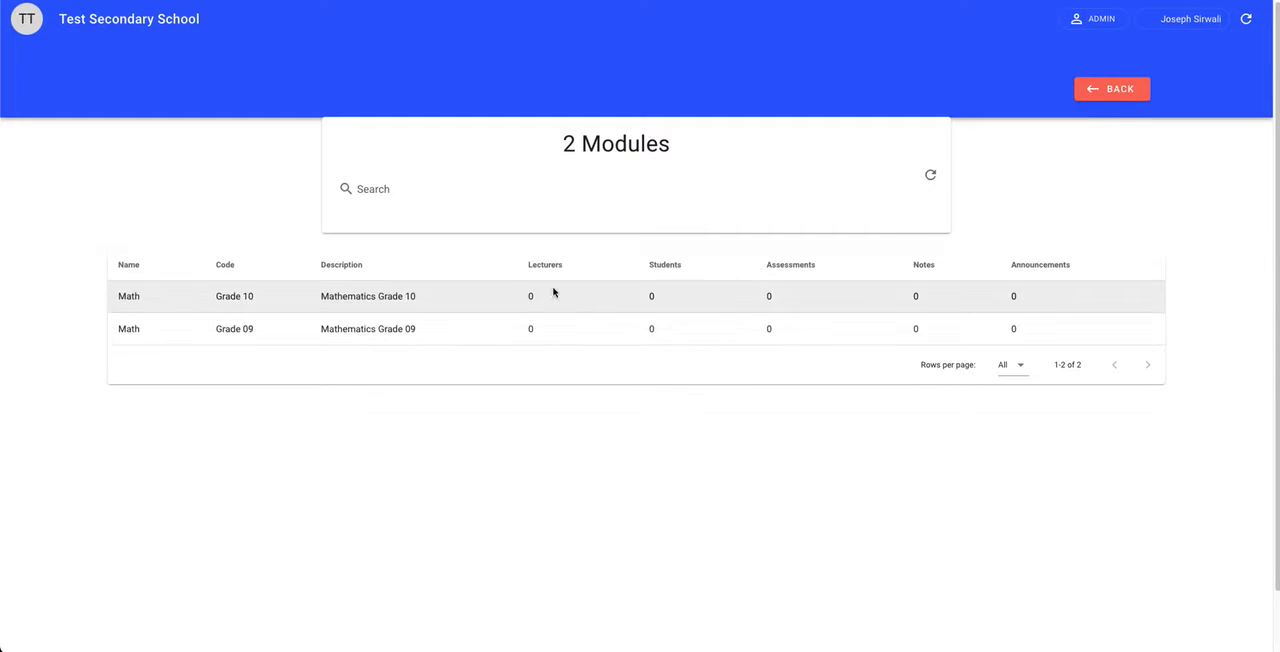
pyautogui.moveTo(611, 289); pyautogui.dragTo(1060, 304)
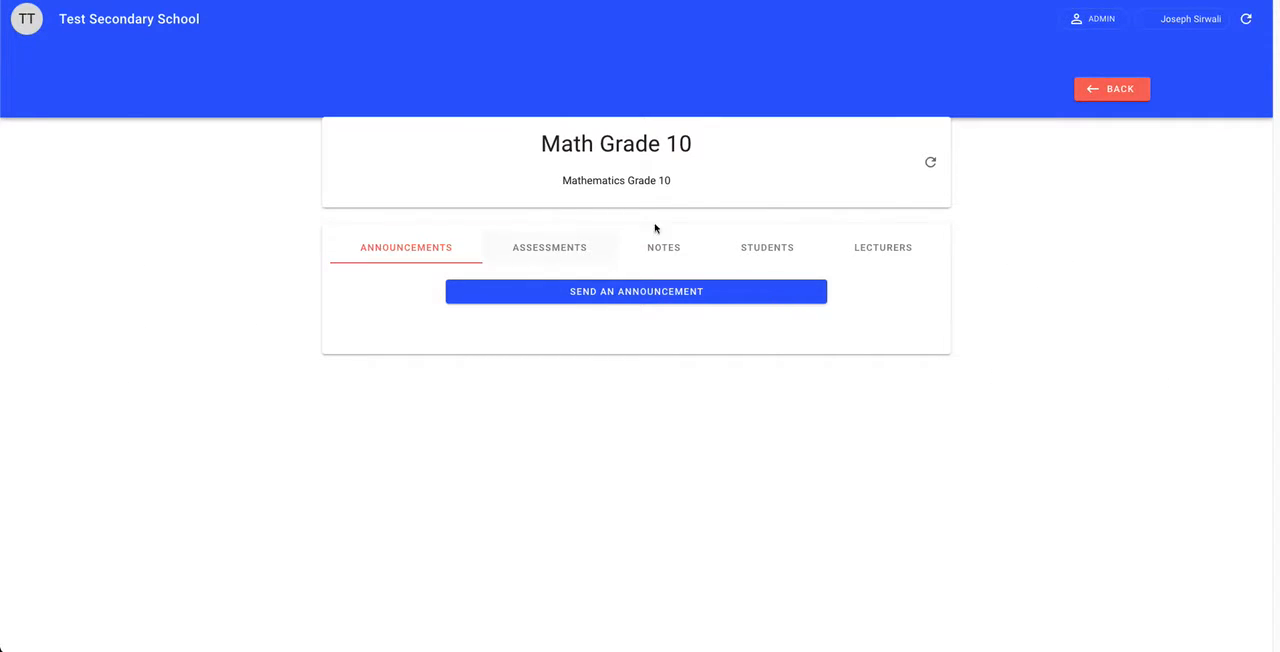
pyautogui.click(1147, 92)
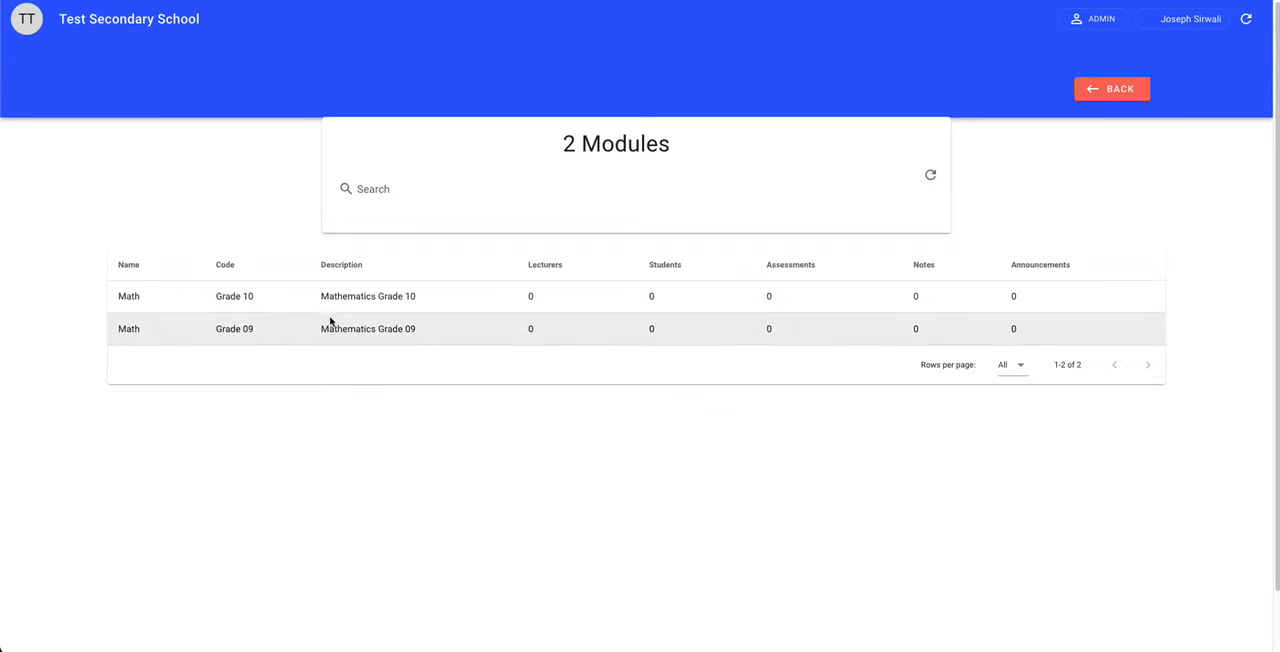
pyautogui.click(1095, 90)
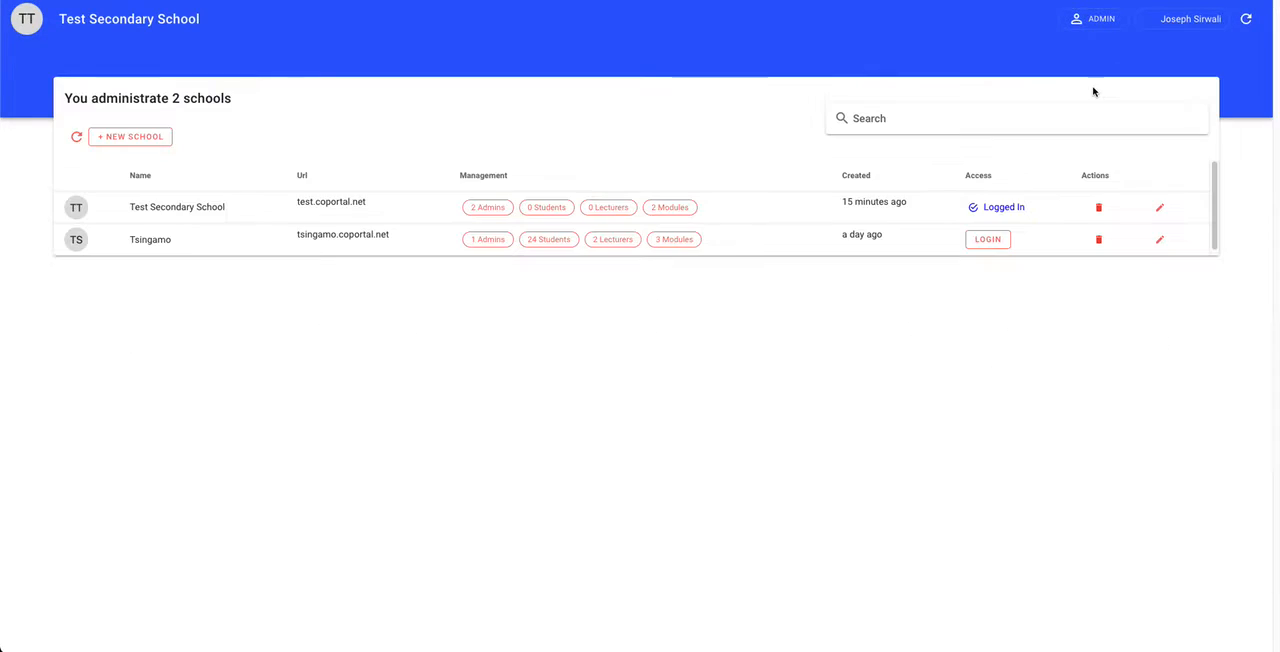
# Step: Open the bulk-add options for Test Secondary School's modules and check the CSV upload's file chooser
pyautogui.click(680, 208)
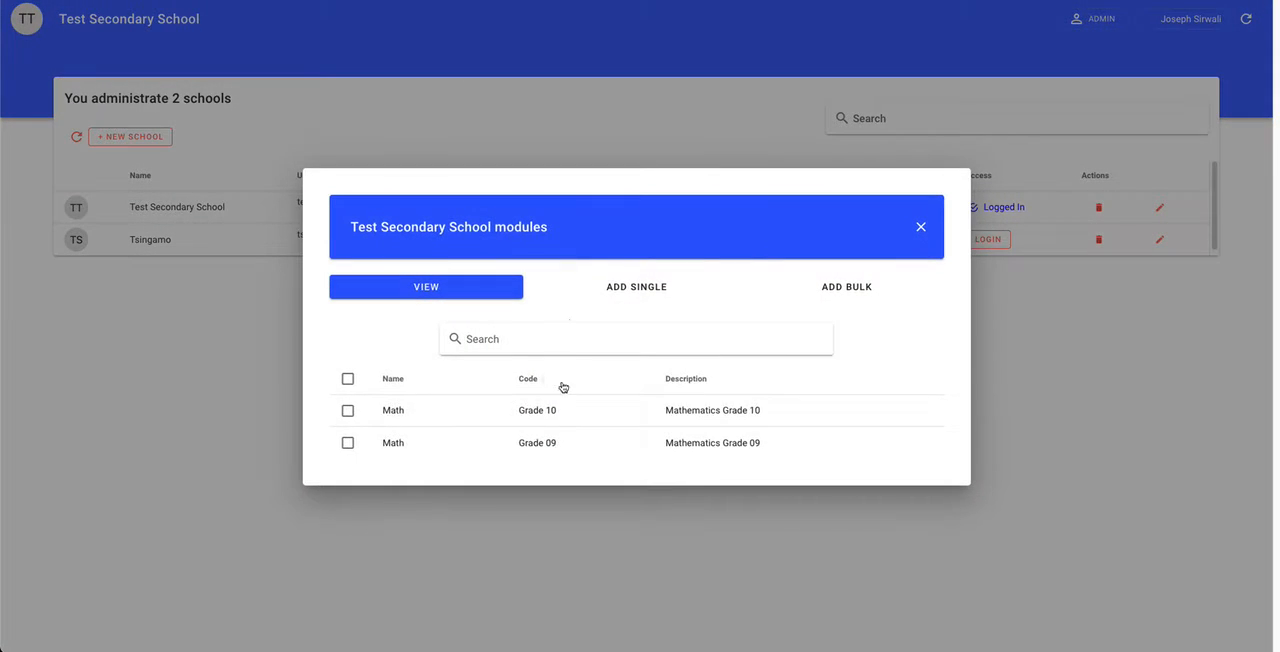
pyautogui.click(658, 297)
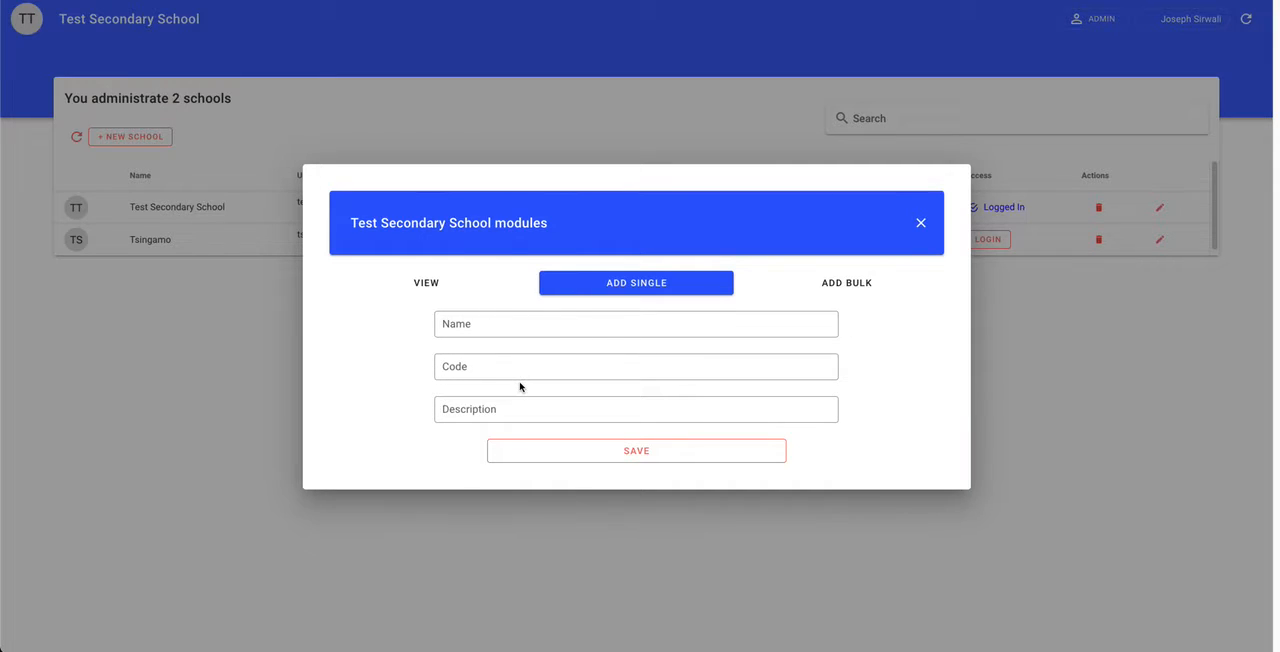
pyautogui.click(828, 290)
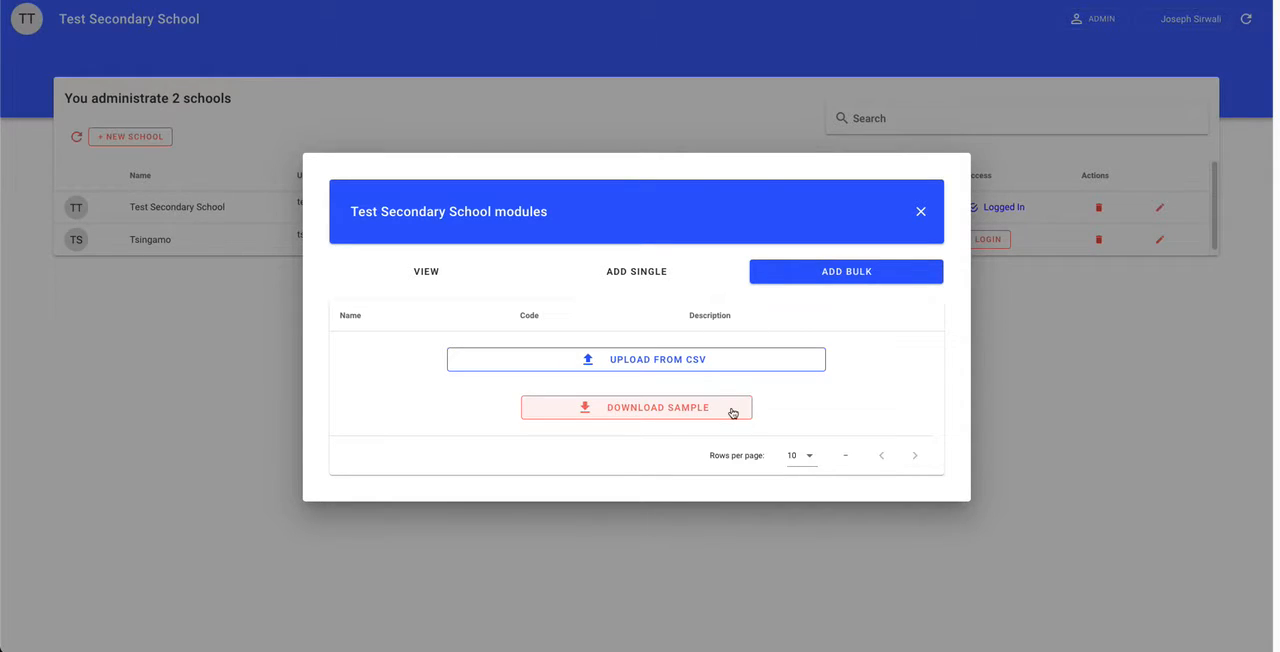
pyautogui.click(655, 360)
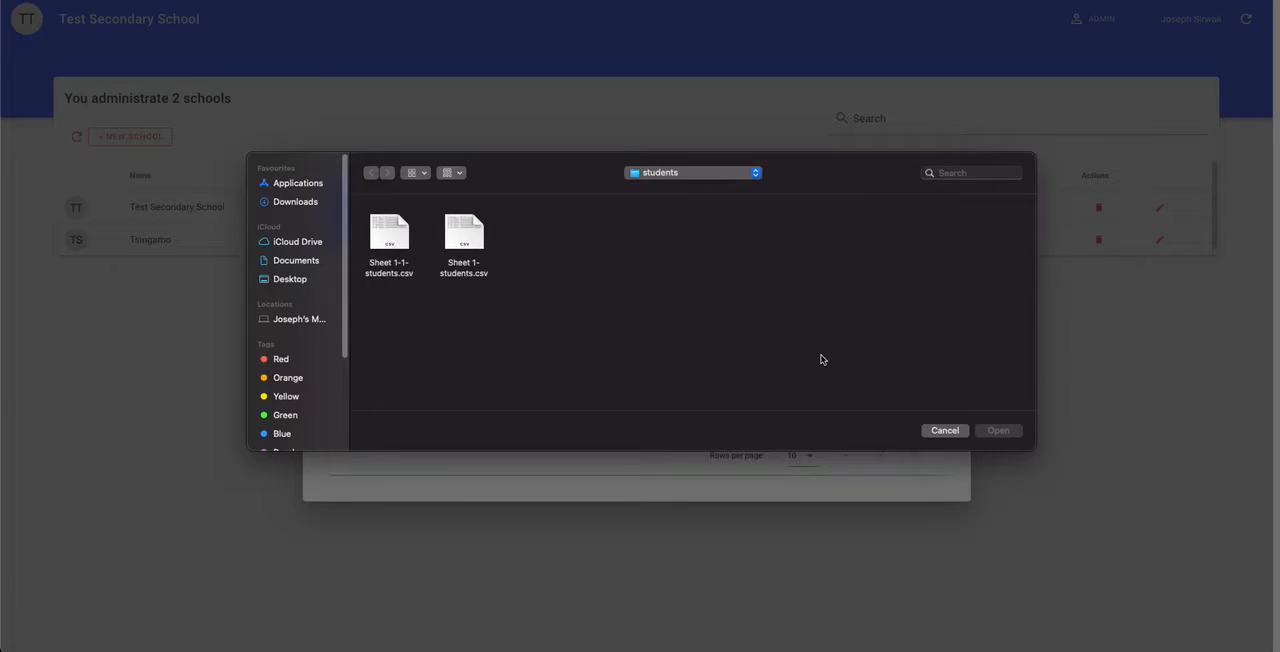
pyautogui.click(941, 430)
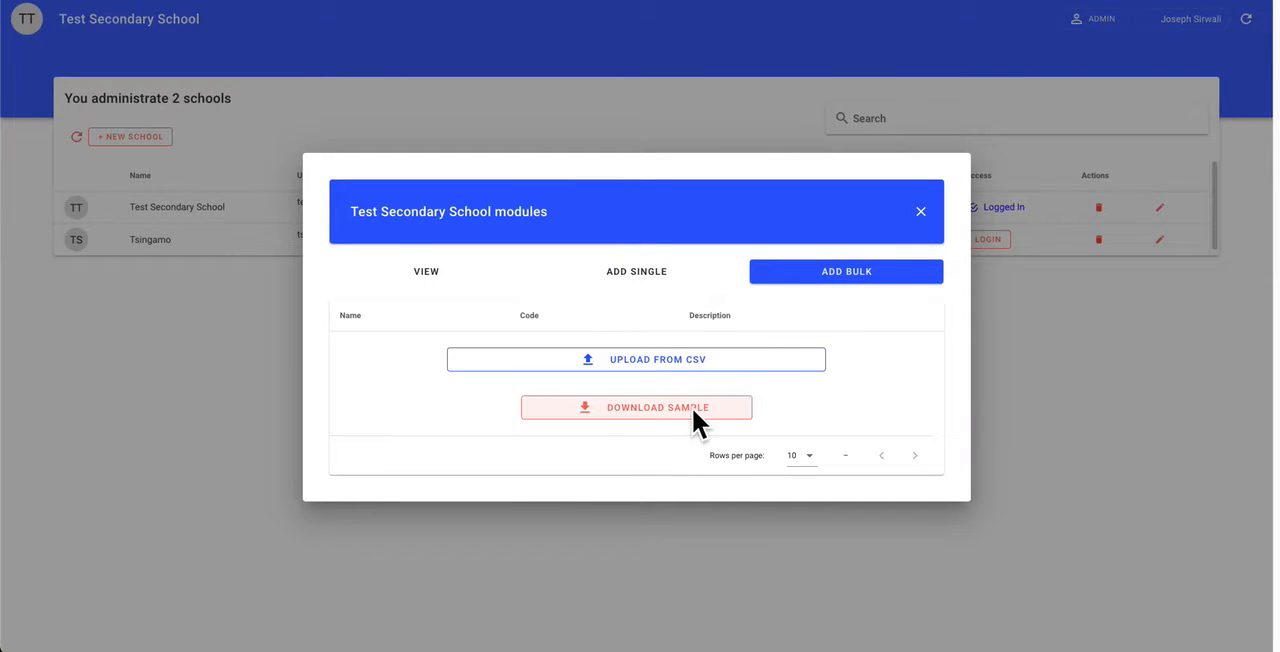
# Step: Download the sample modules file into the Coportal folder as modules.csv
pyautogui.click(670, 413)
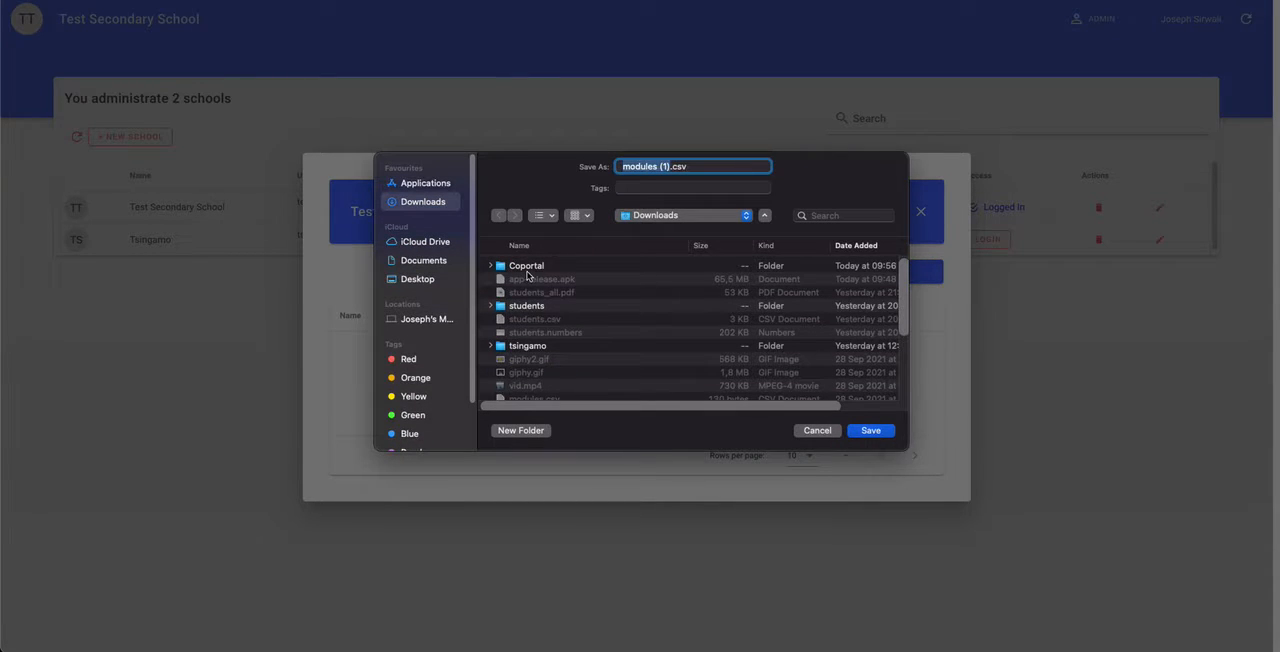
pyautogui.doubleClick(527, 268)
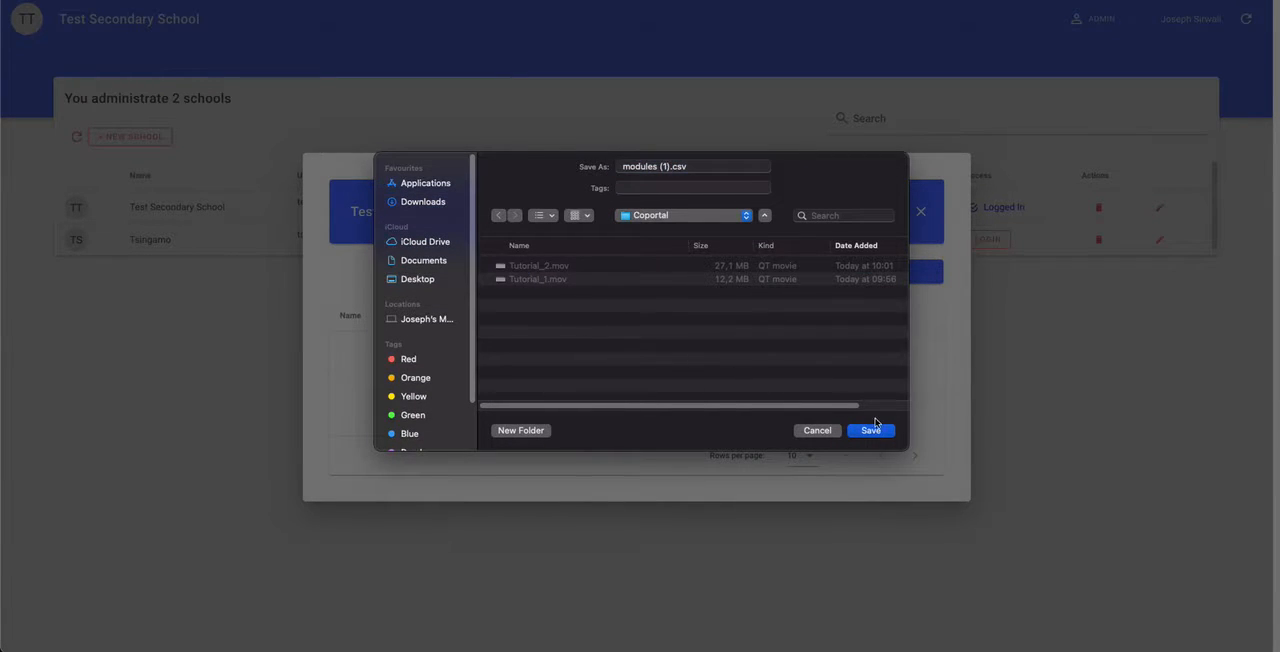
pyautogui.click(667, 168)
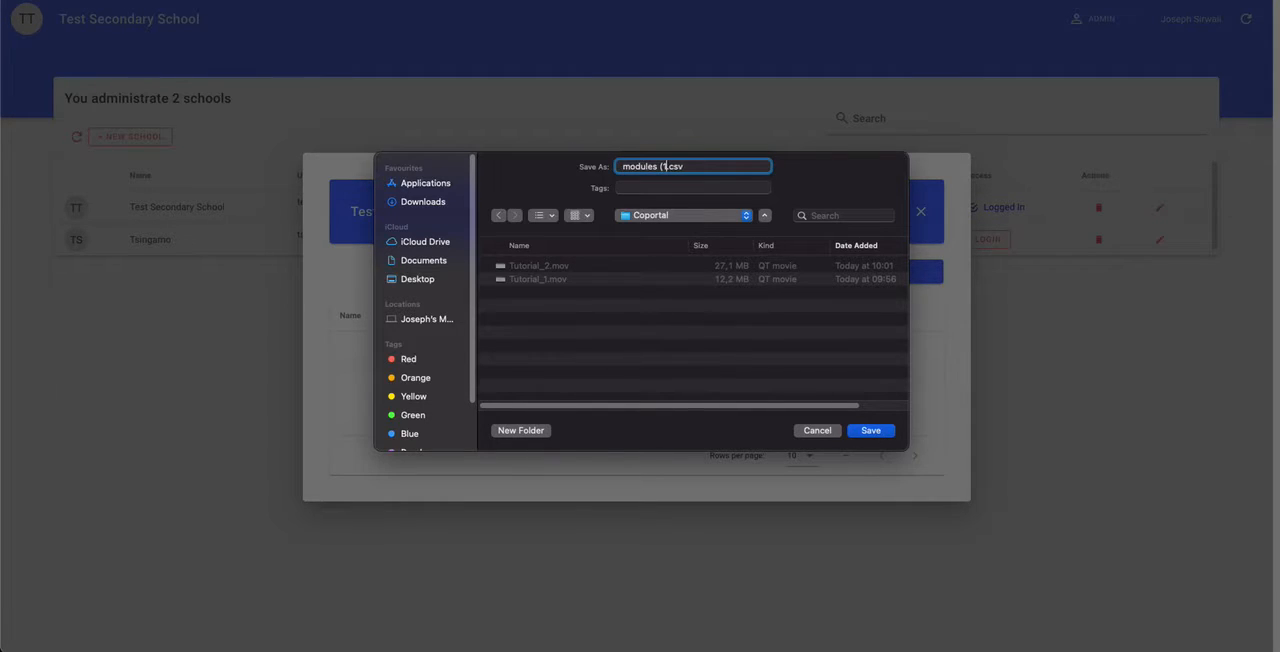
pyautogui.click(873, 436)
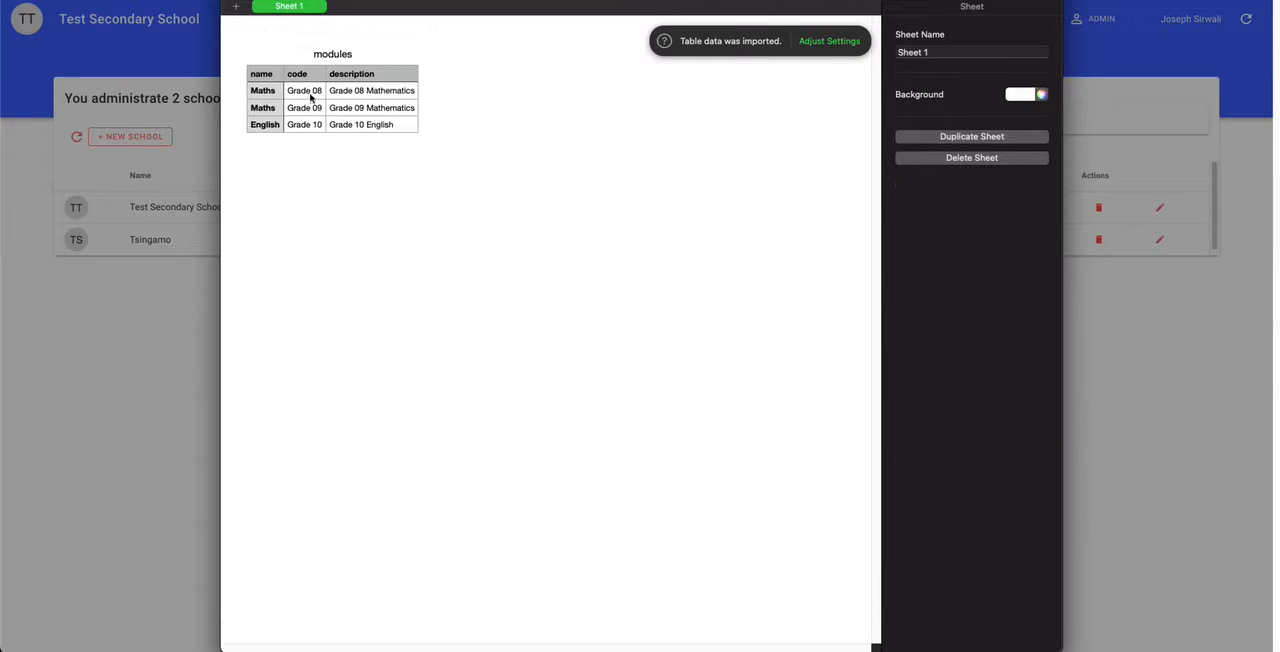
# Step: In the modules.csv spreadsheet in Numbers, change the first data row's name to Life Science
pyautogui.click(311, 97)
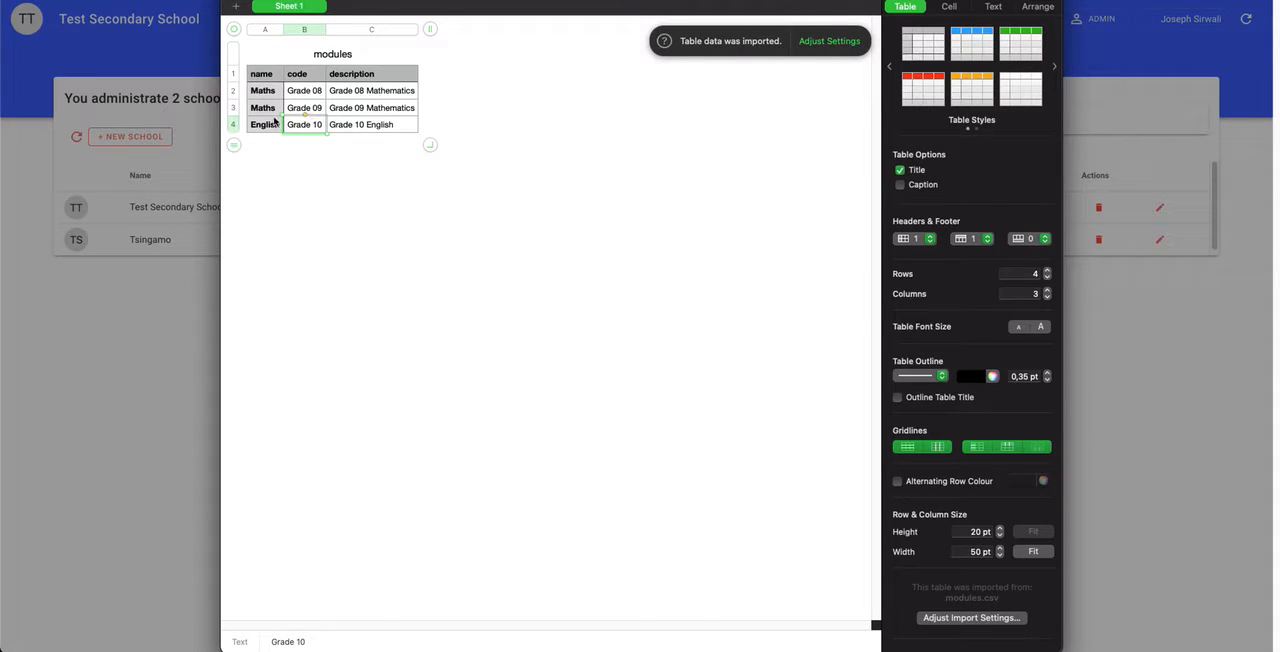
pyautogui.click(277, 92)
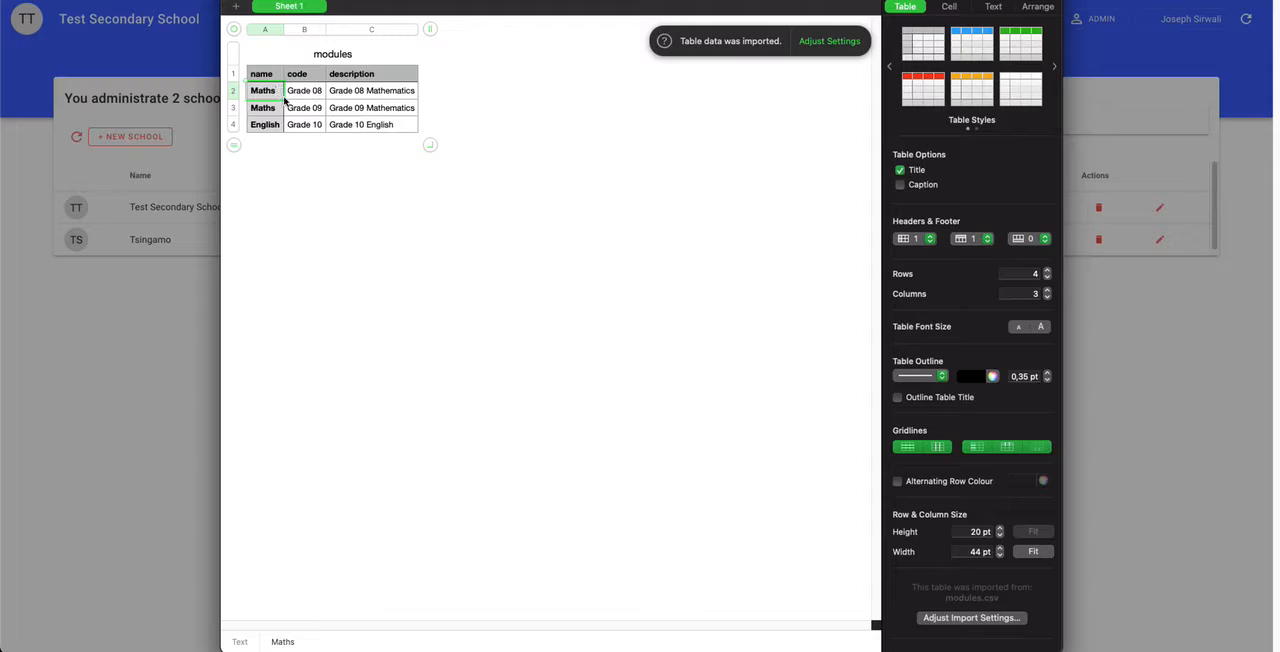
pyautogui.press('BackSpace')
pyautogui.press('BackSpace')
pyautogui.press('BackSpace')
pyautogui.press('BackSpace')
pyautogui.press('BackSpace')
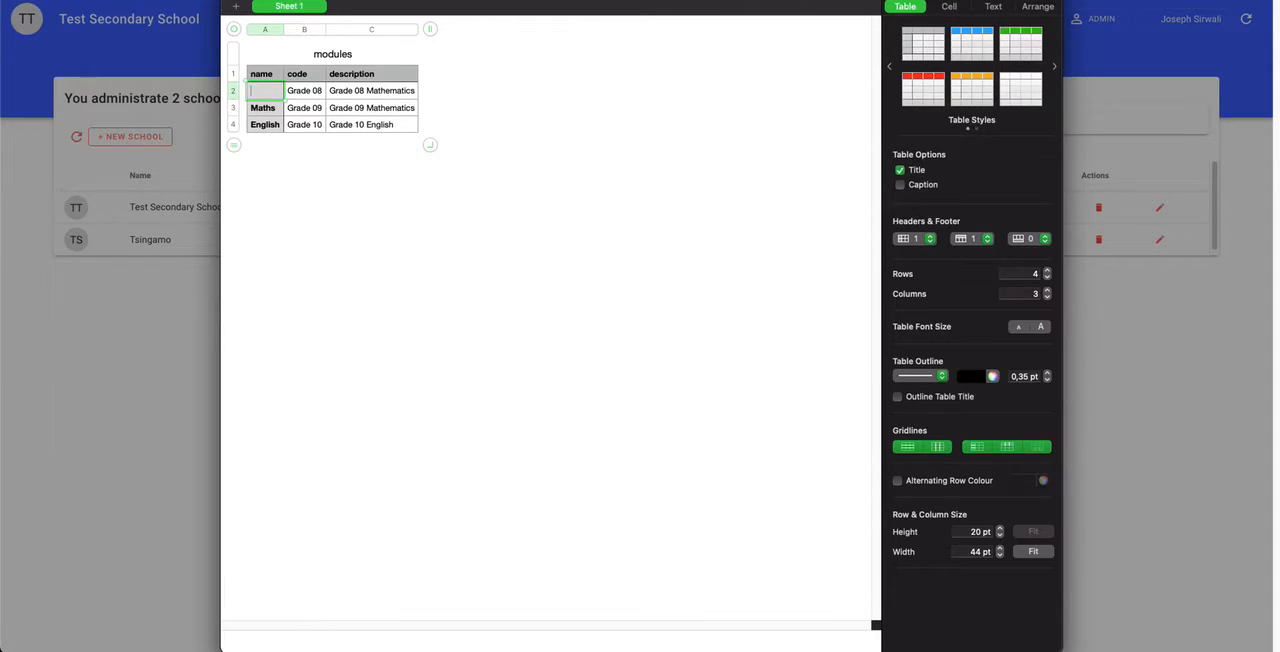
pyautogui.write('Lice')
pyautogui.write(' Science')
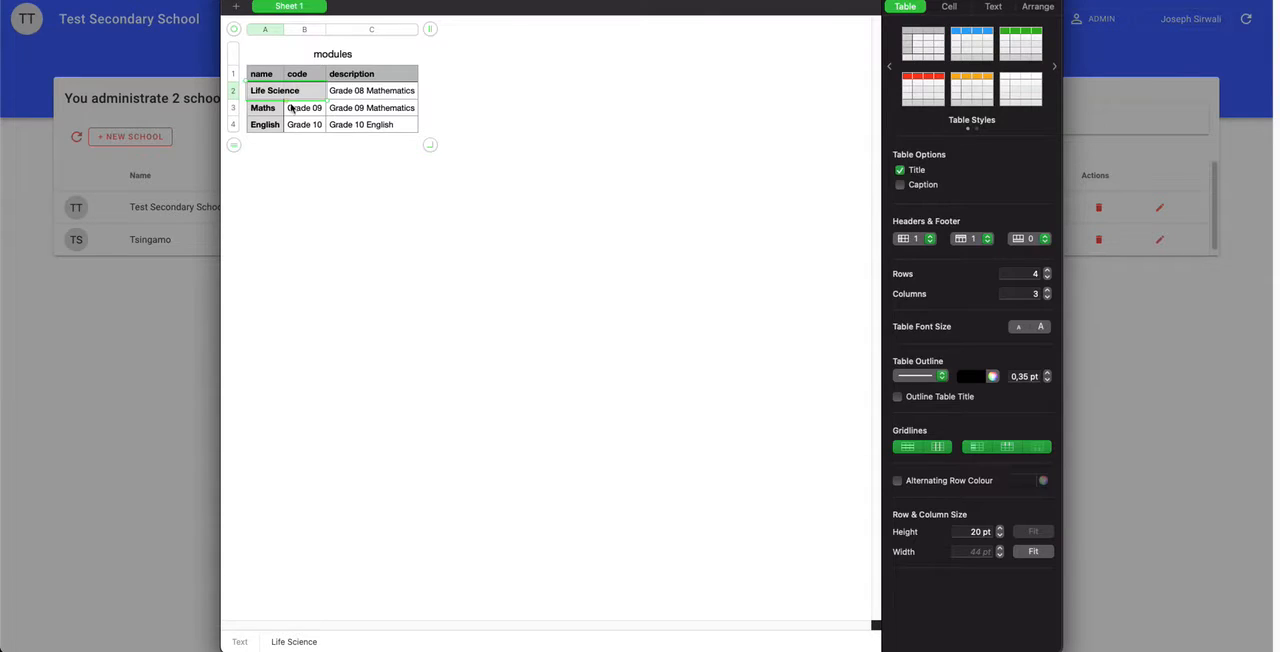
pyautogui.press('Tab')
# Step: Change the first data row's description to Grade 08 Life science
pyautogui.click(377, 92)
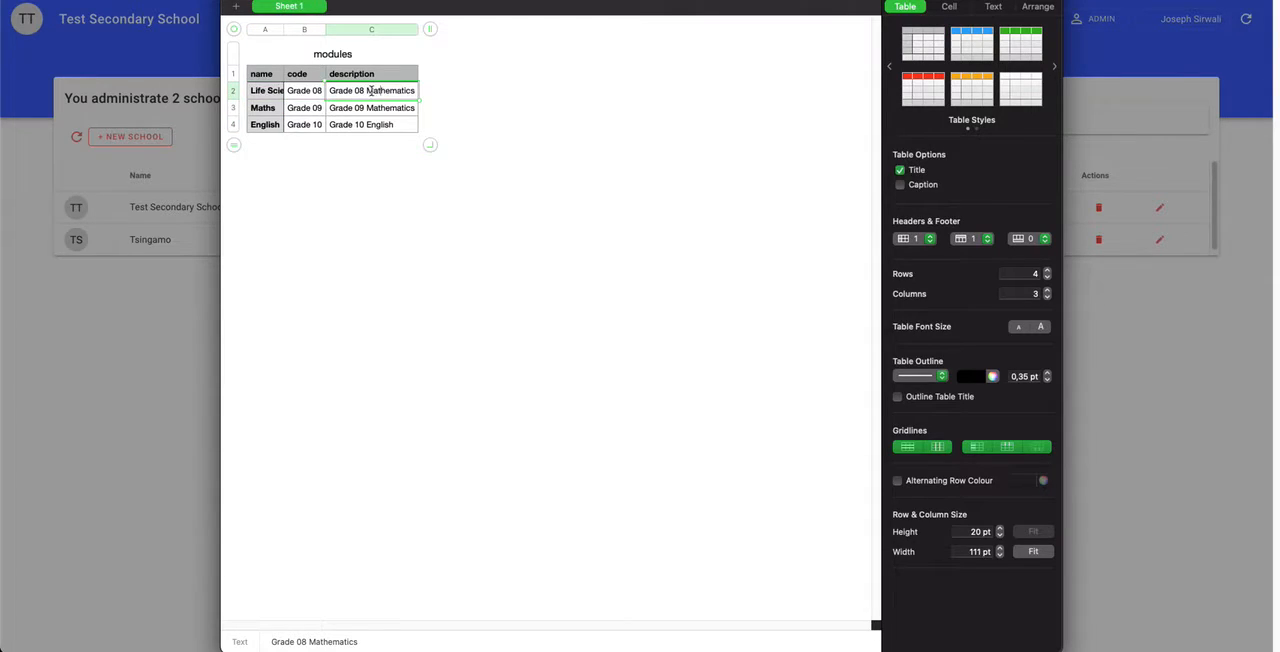
pyautogui.moveTo(368, 89); pyautogui.dragTo(473, 95)
pyautogui.write('Life science')
# Step: Clear the Maths and English rows below Life Science and fit the name column's width to its content
pyautogui.moveTo(265, 108); pyautogui.dragTo(456, 144)
pyautogui.press('Delete')
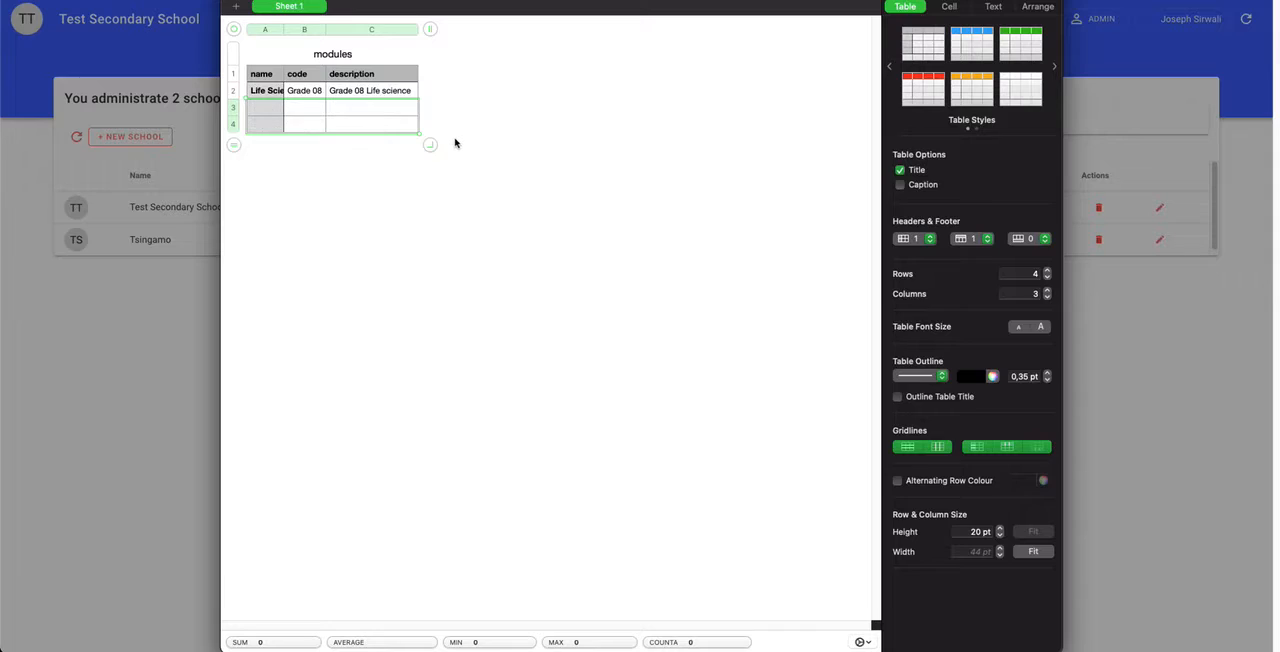
pyautogui.doubleClick(285, 29)
pyautogui.click(272, 86)
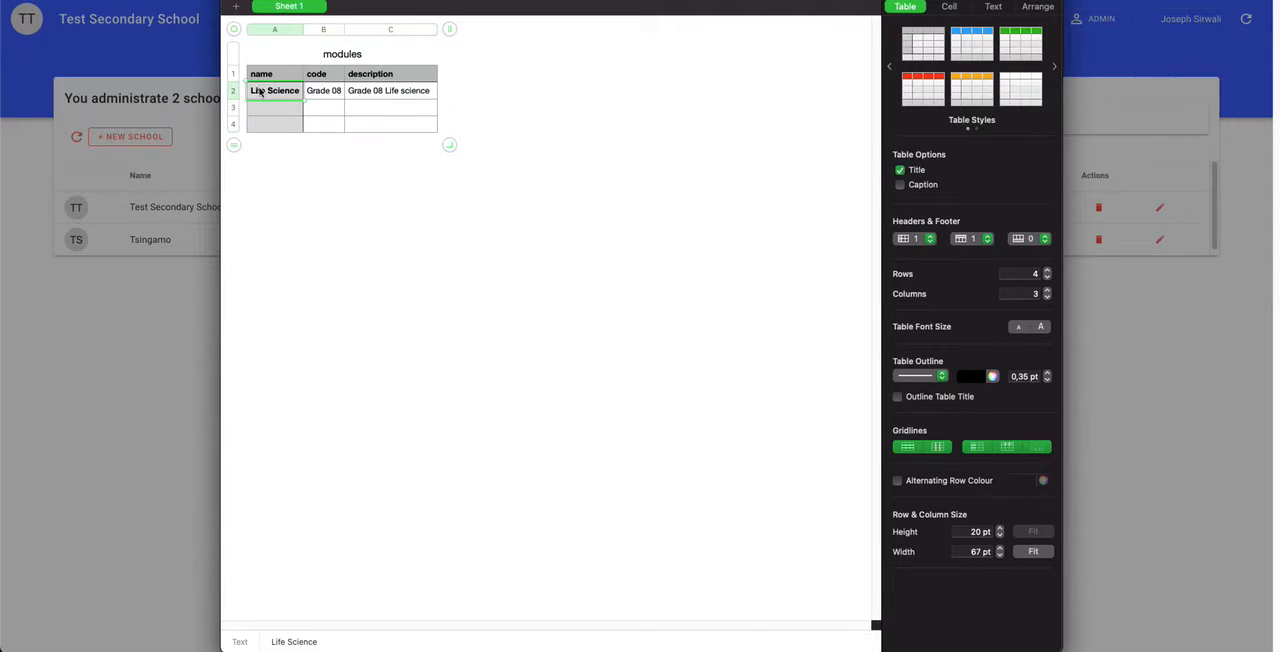
pyautogui.moveTo(233, 107); pyautogui.dragTo(297, 126)
pyautogui.click(486, 127)
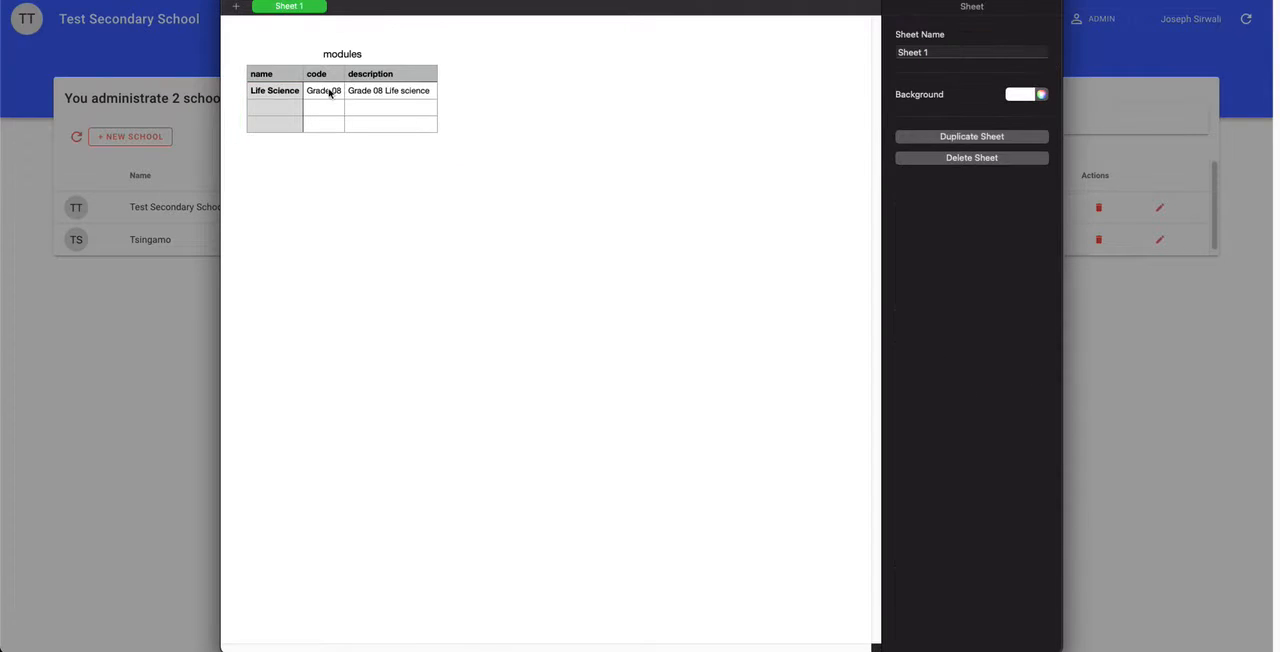
pyautogui.click(280, 76)
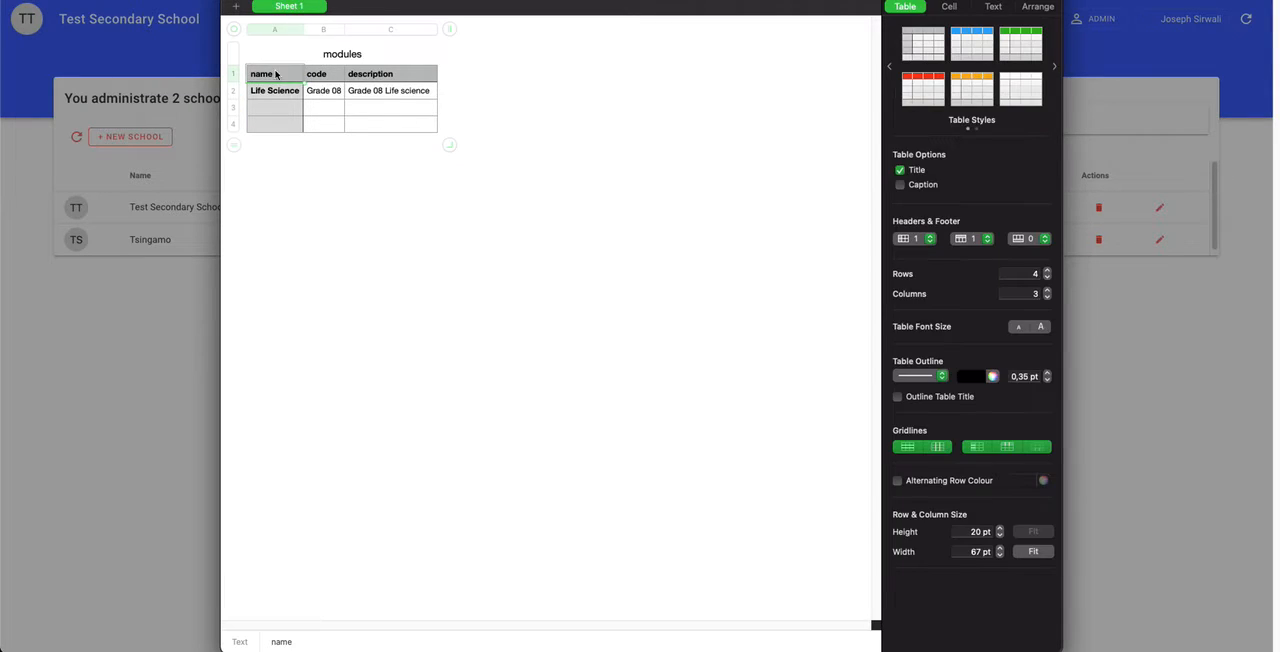
pyautogui.click(347, 76)
pyautogui.click(273, 96)
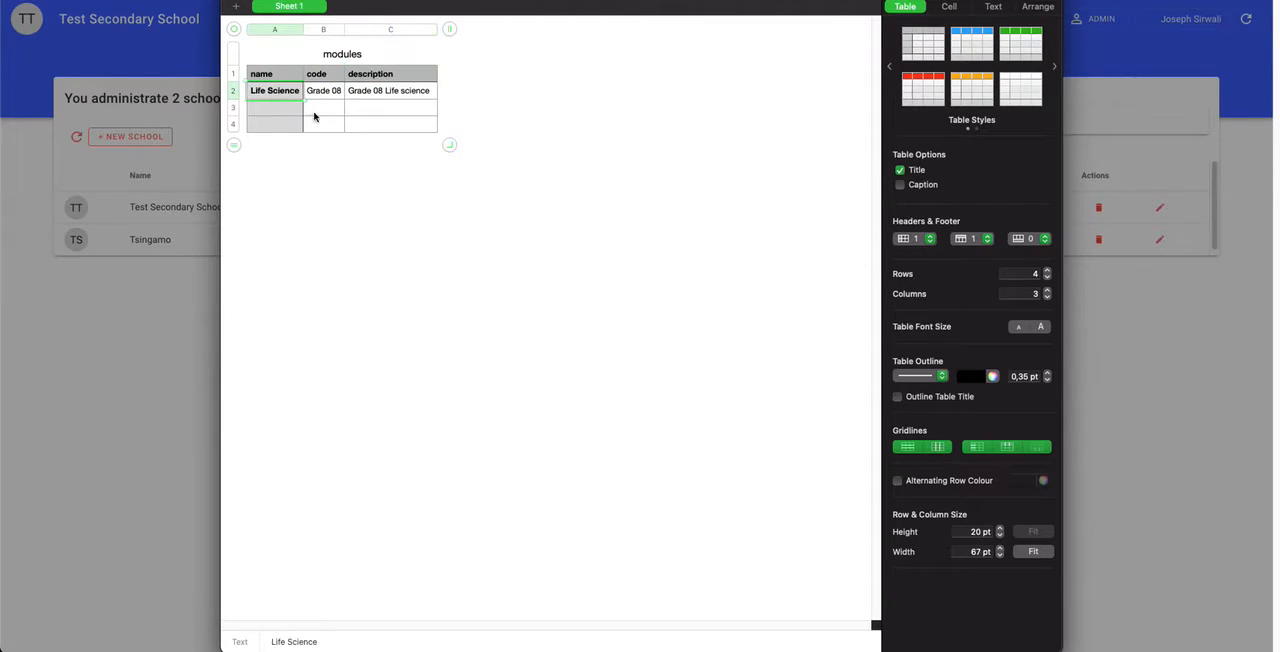
pyautogui.click(323, 96)
# Step: Copy the name Life Science and the description Grade 08 Life science into the two empty rows
pyautogui.click(264, 95)
pyautogui.moveTo(274, 100); pyautogui.dragTo(263, 123)
pyautogui.click(369, 98)
pyautogui.write('Life Science')
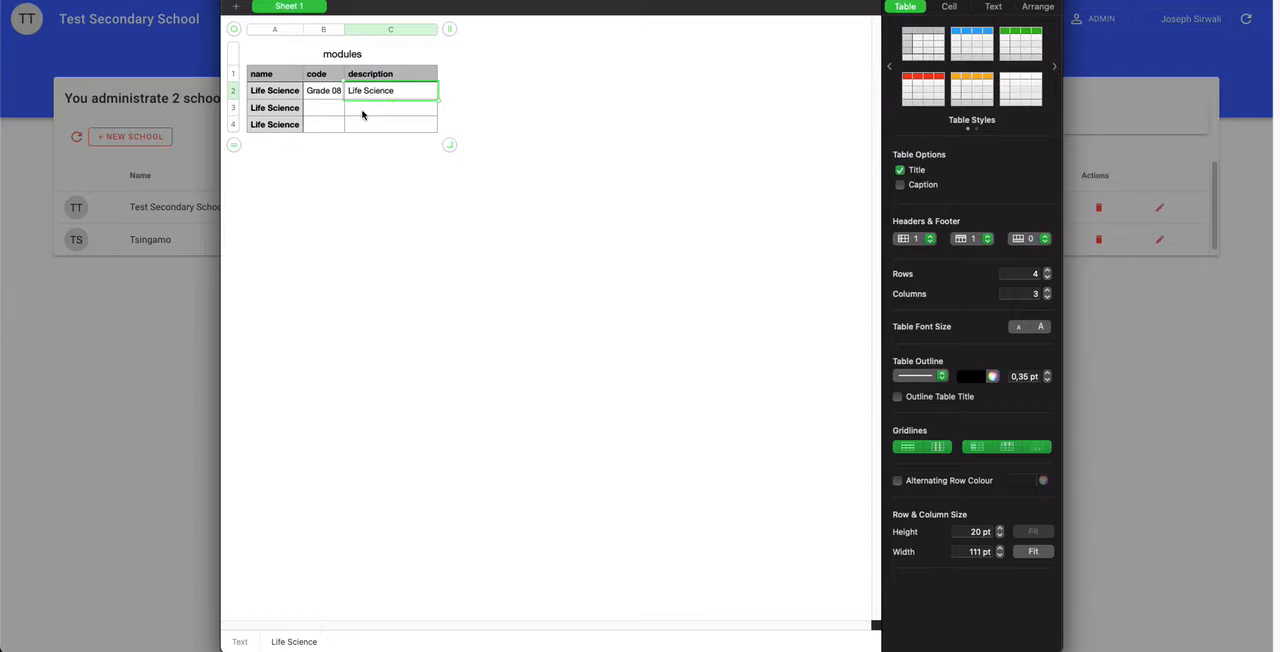
pyautogui.hotkey('ctrl', 'z')
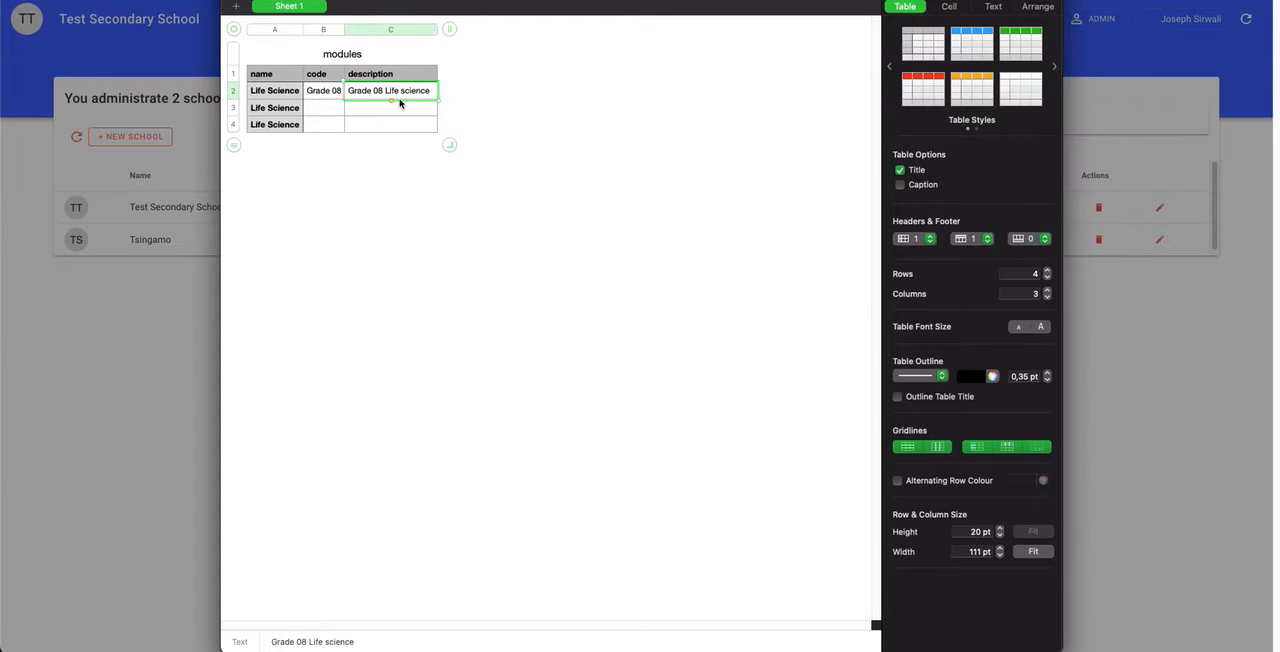
pyautogui.moveTo(363, 107); pyautogui.dragTo(363, 123)
pyautogui.write('Grade 08 Life science Grade 08 Life science')
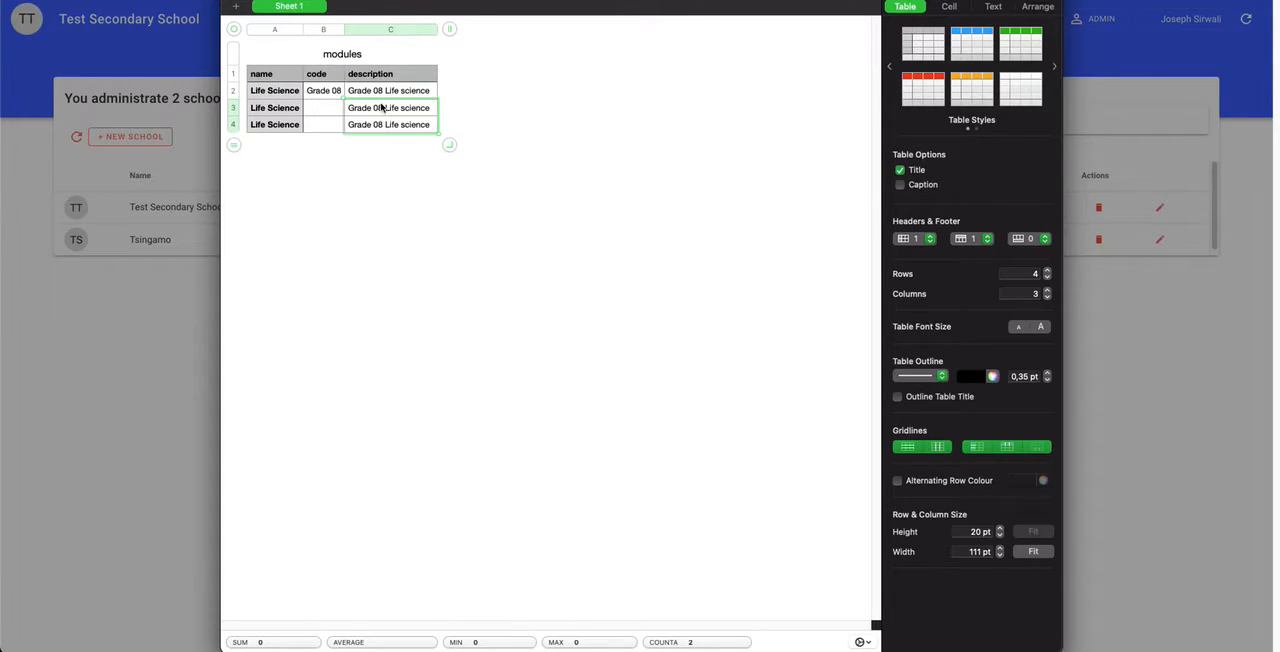
# Step: Change the descriptions of the second and third modules to Grade 09 Life science and Grade 10 Life science
pyautogui.click(381, 107)
pyautogui.press('BackSpace')
pyautogui.write('9')
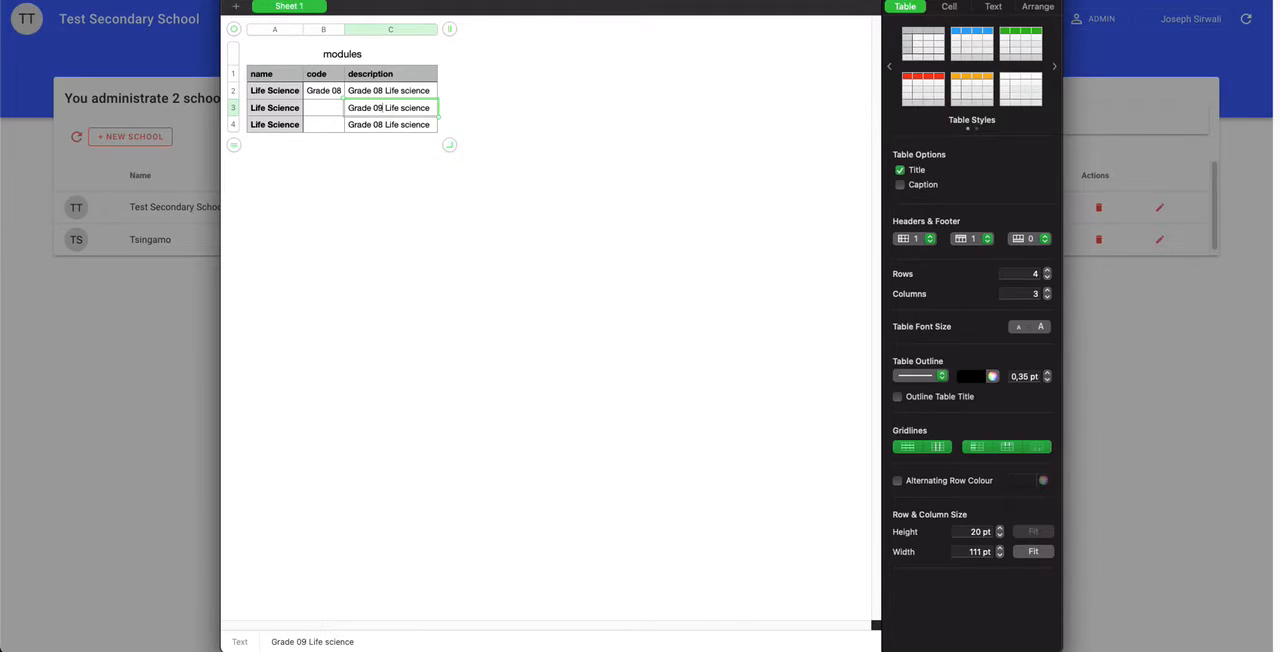
pyautogui.click(383, 125)
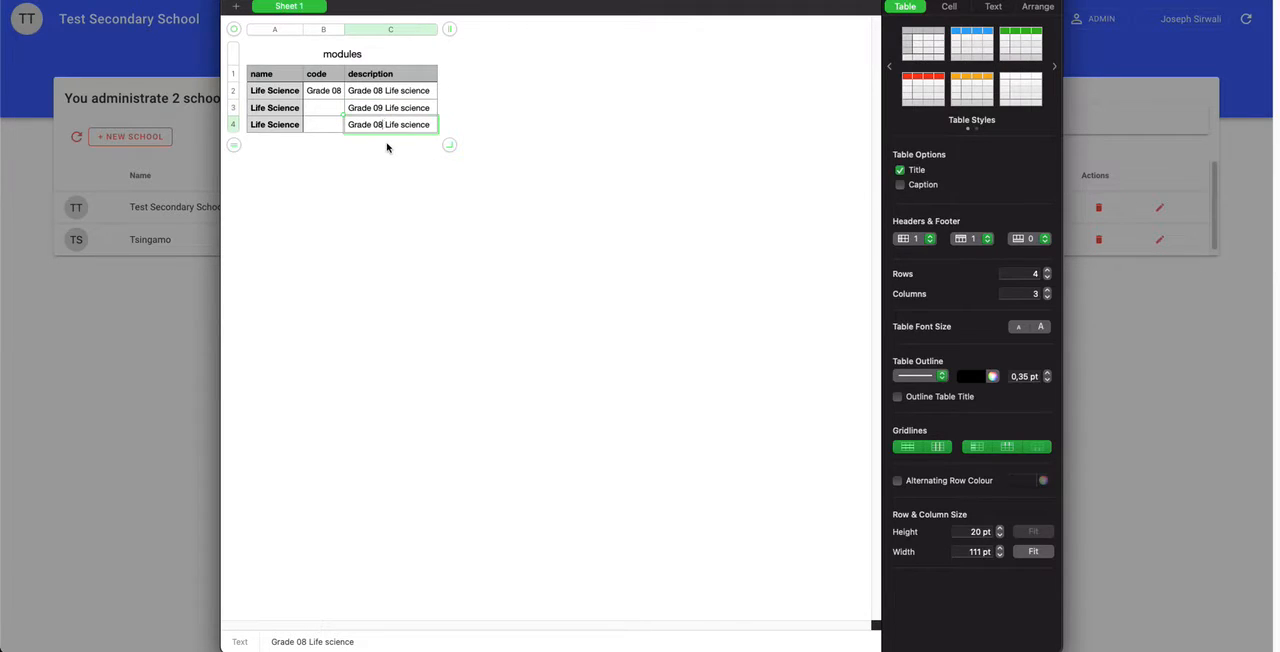
pyautogui.press('BackSpace')
pyautogui.press('BackSpace')
pyautogui.write('10')
# Step: Copy the Grade 08 code into the two empty code cells and change them to Grade 09 and Grade 10
pyautogui.click(319, 94)
pyautogui.moveTo(319, 97); pyautogui.dragTo(318, 130)
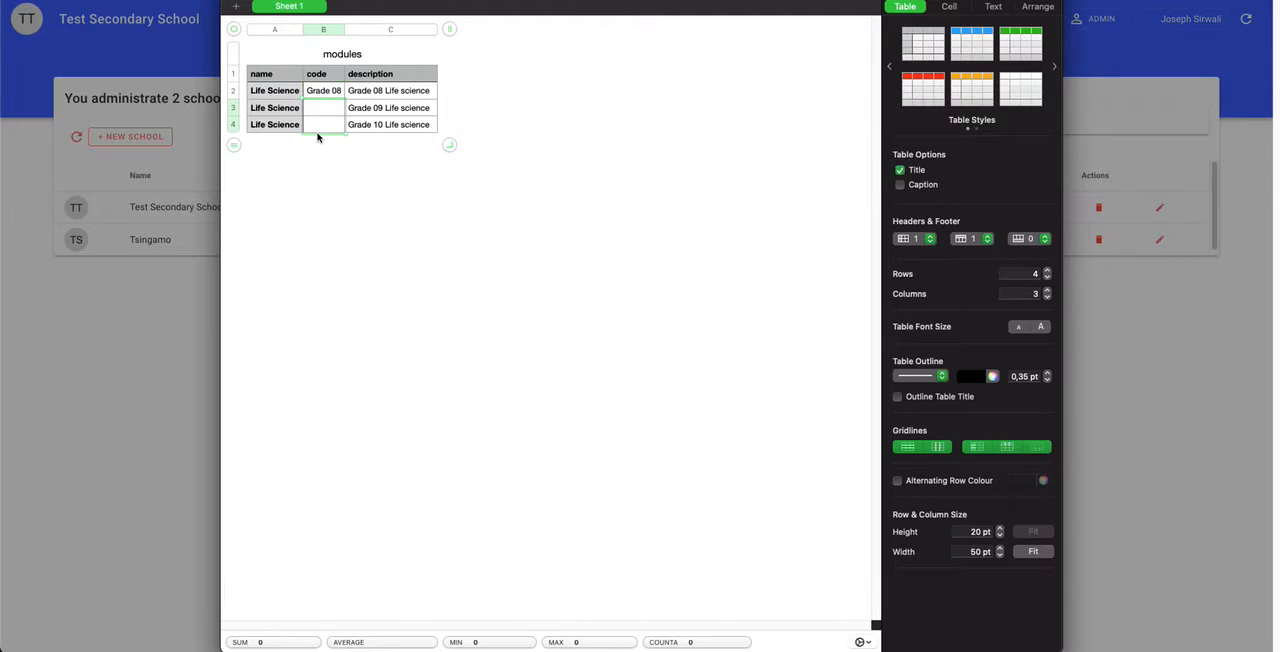
pyautogui.doubleClick(339, 111)
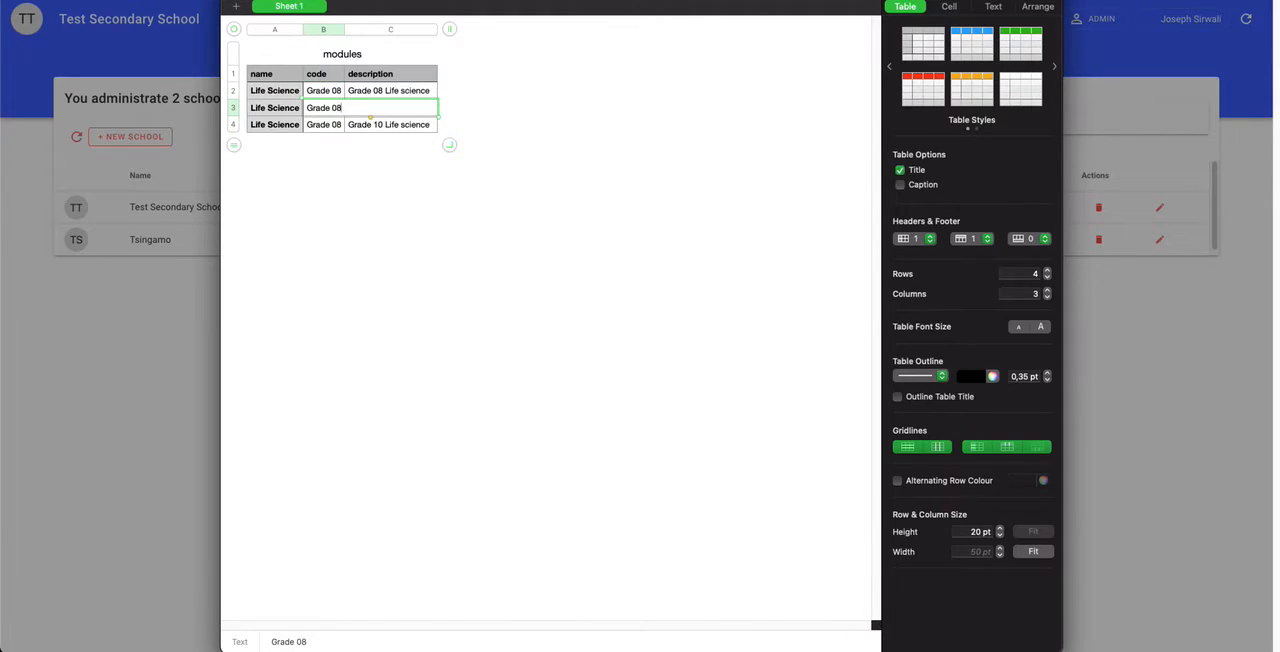
pyautogui.press('BackSpace')
pyautogui.write('9')
pyautogui.doubleClick(332, 125)
pyautogui.press('BackSpace')
pyautogui.press('BackSpace')
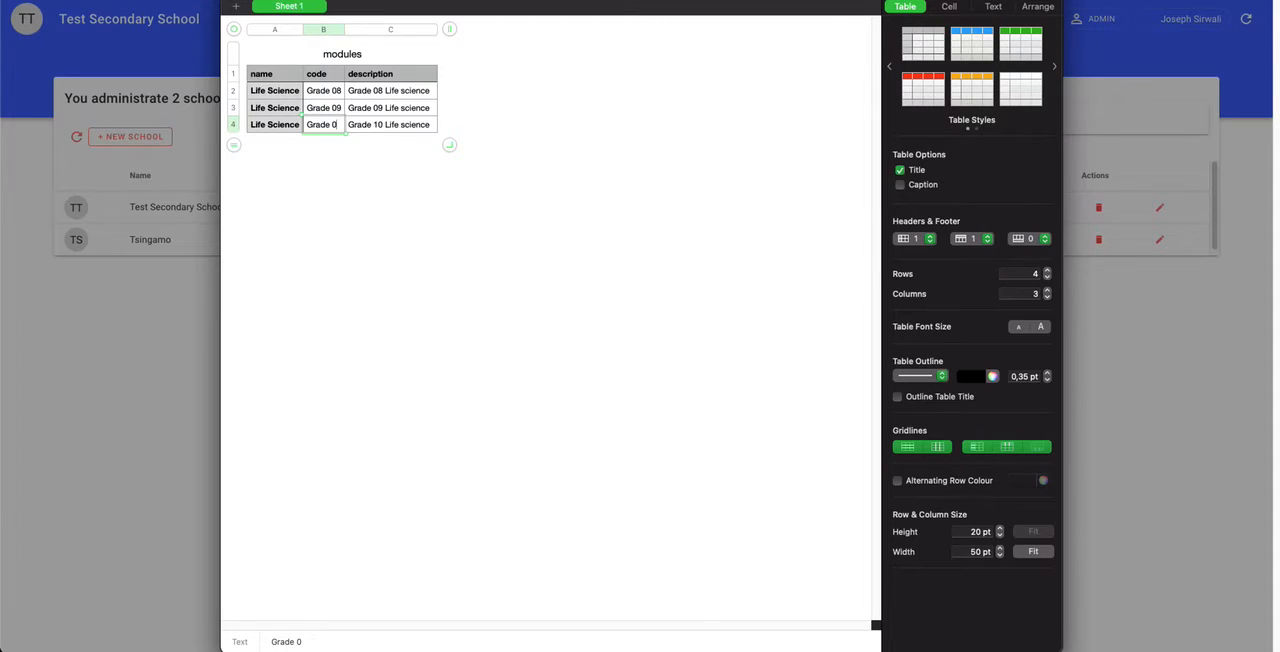
pyautogui.write('10')
pyautogui.click(352, 228)
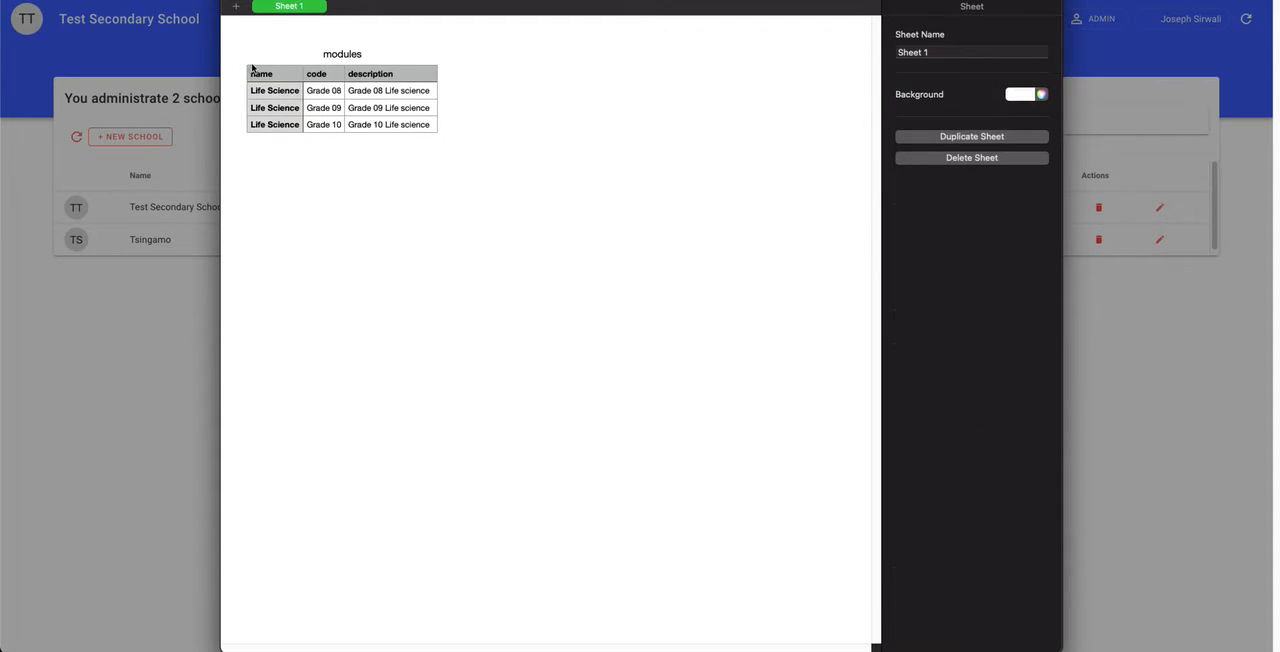
# Step: Export the spreadsheet as a CSV file named modules_new.csv in the Downloads folder
pyautogui.click(98, 0)
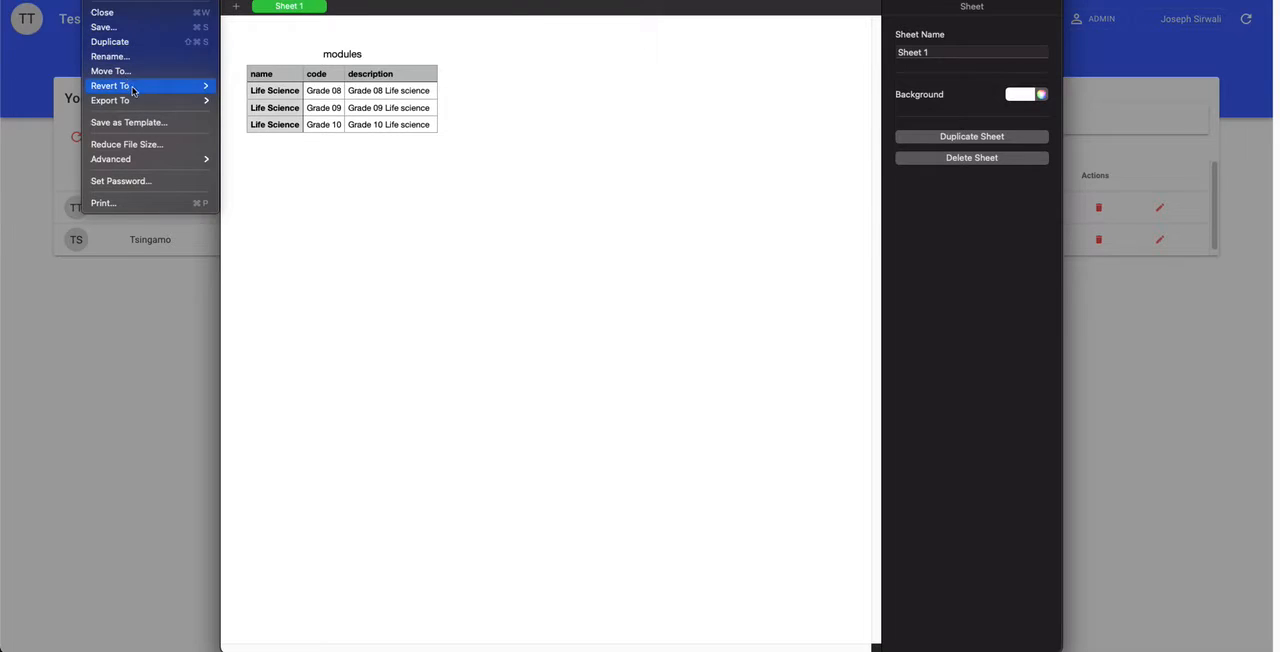
pyautogui.moveTo(136, 100)
pyautogui.click(240, 129)
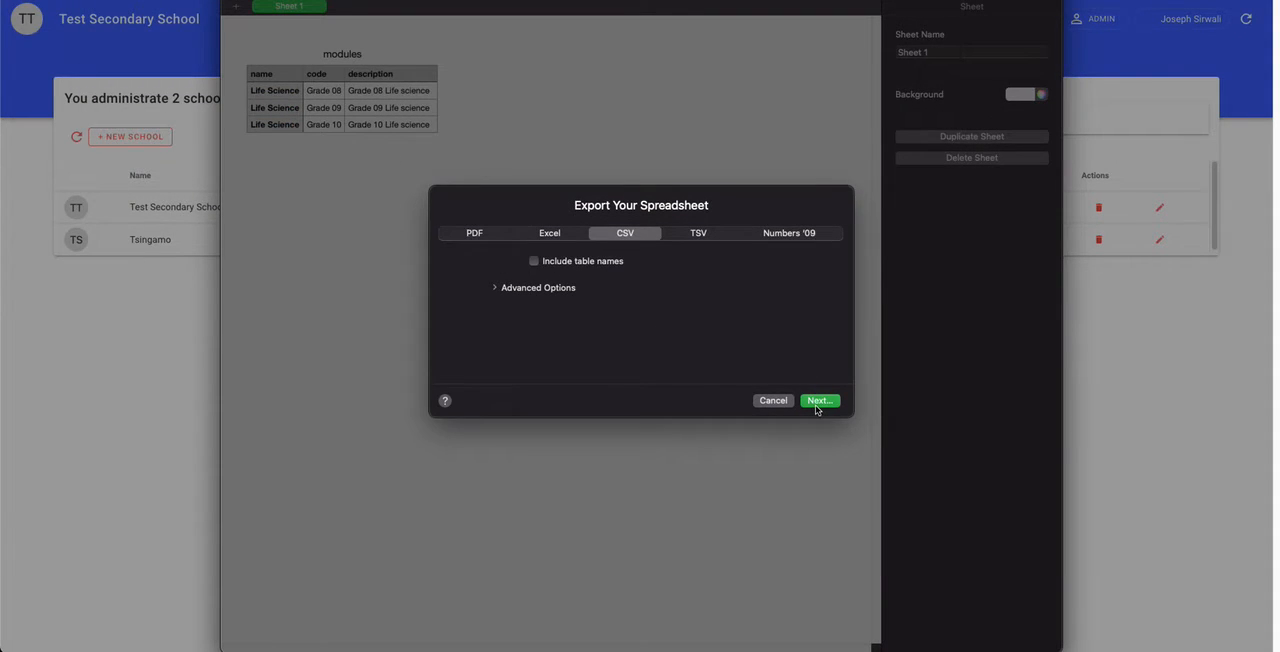
pyautogui.click(820, 400)
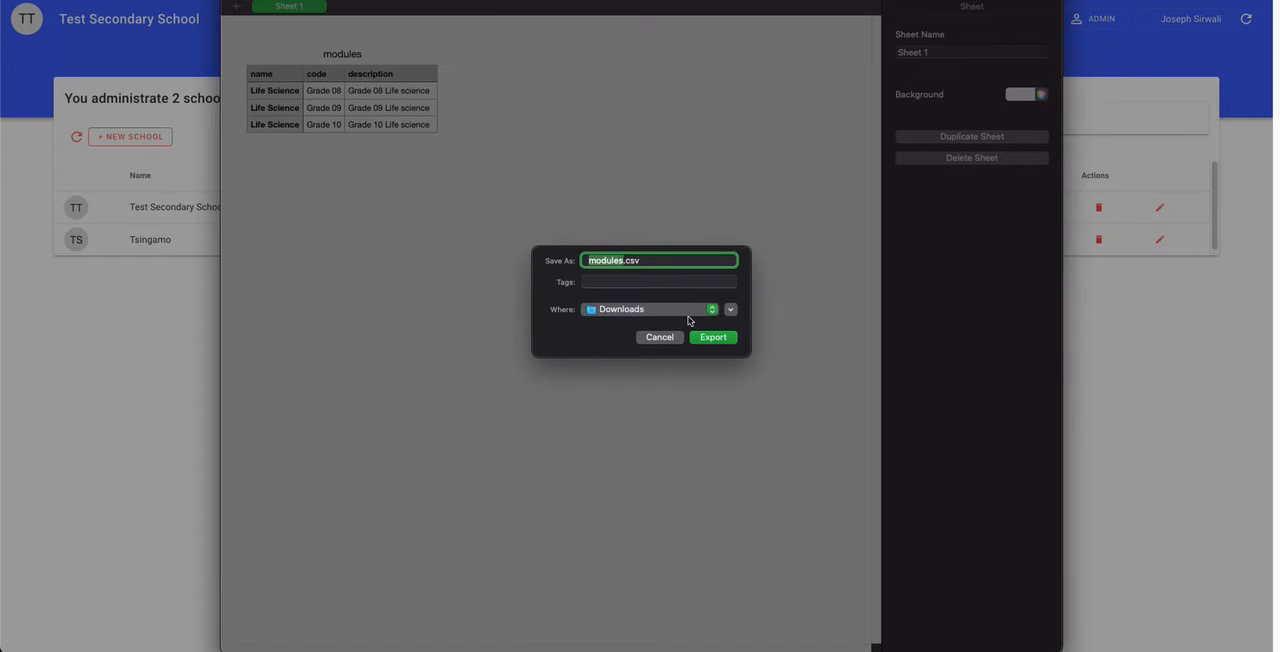
pyautogui.click(695, 316)
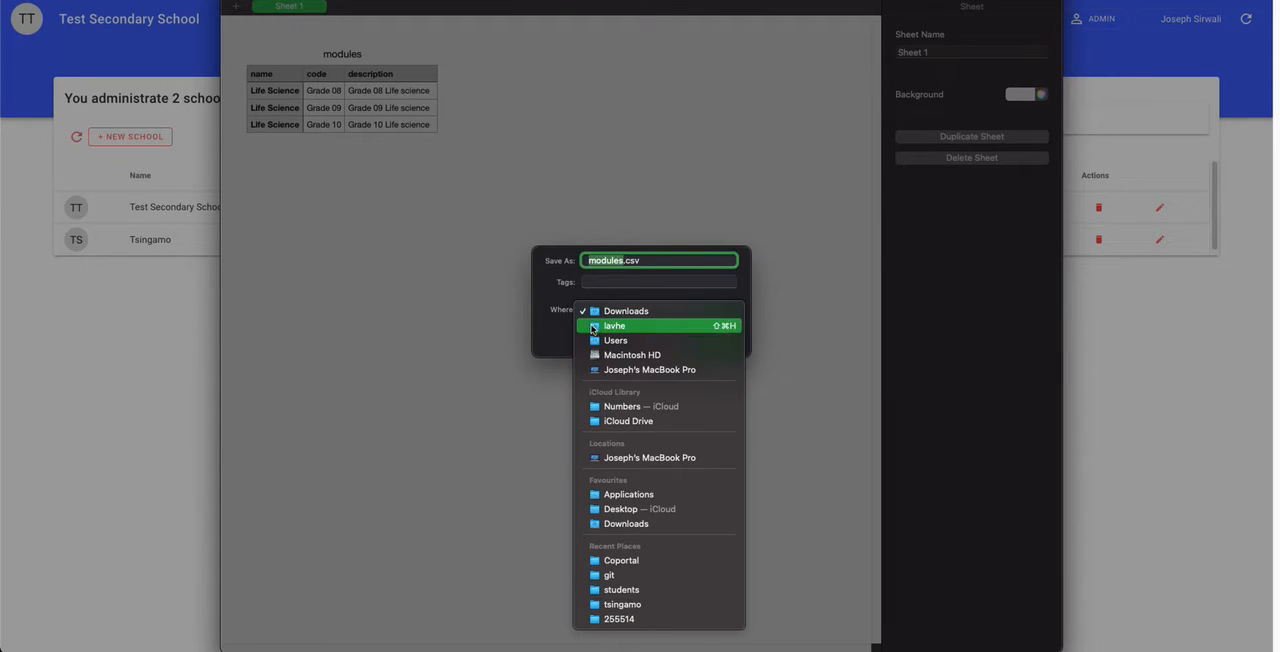
pyautogui.click(555, 325)
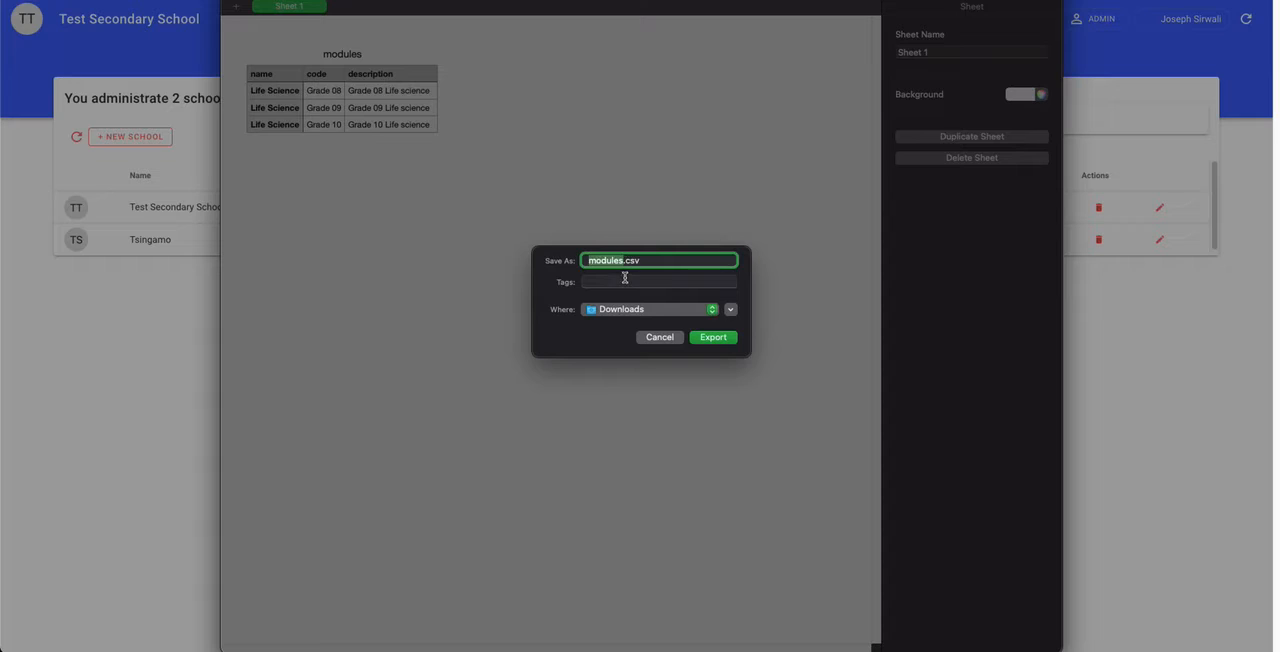
pyautogui.press('Right')
pyautogui.write('_new')
pyautogui.click(712, 337)
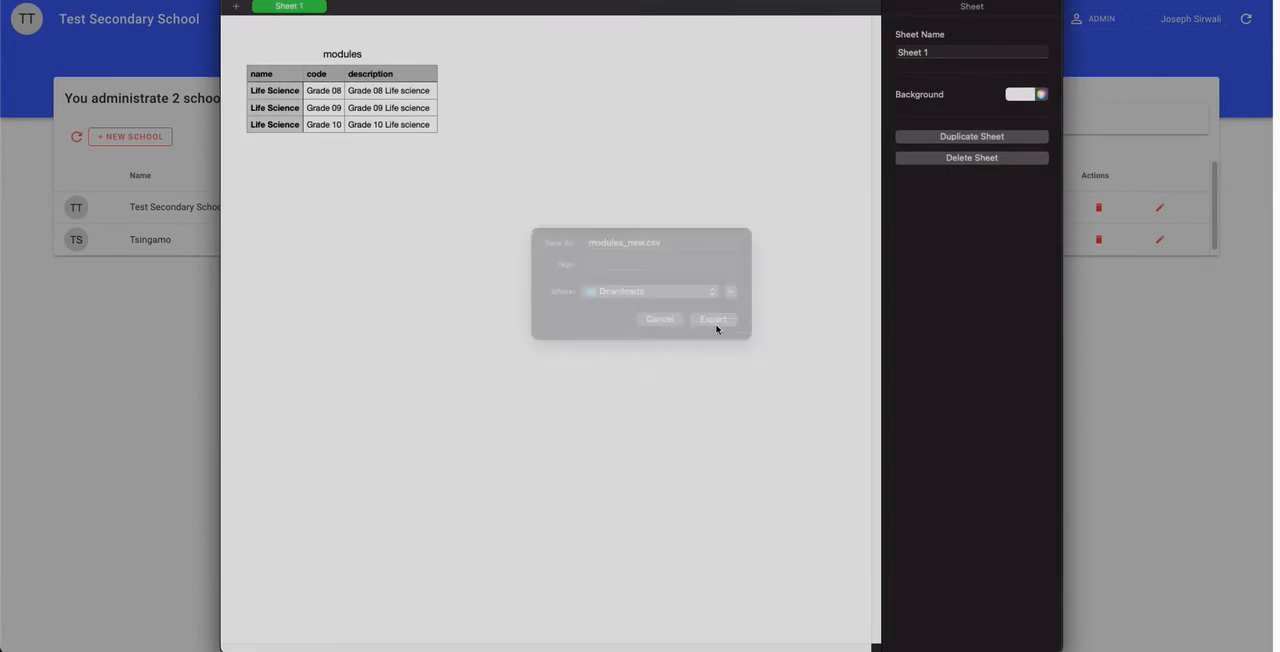
pyautogui.click(289, 135)
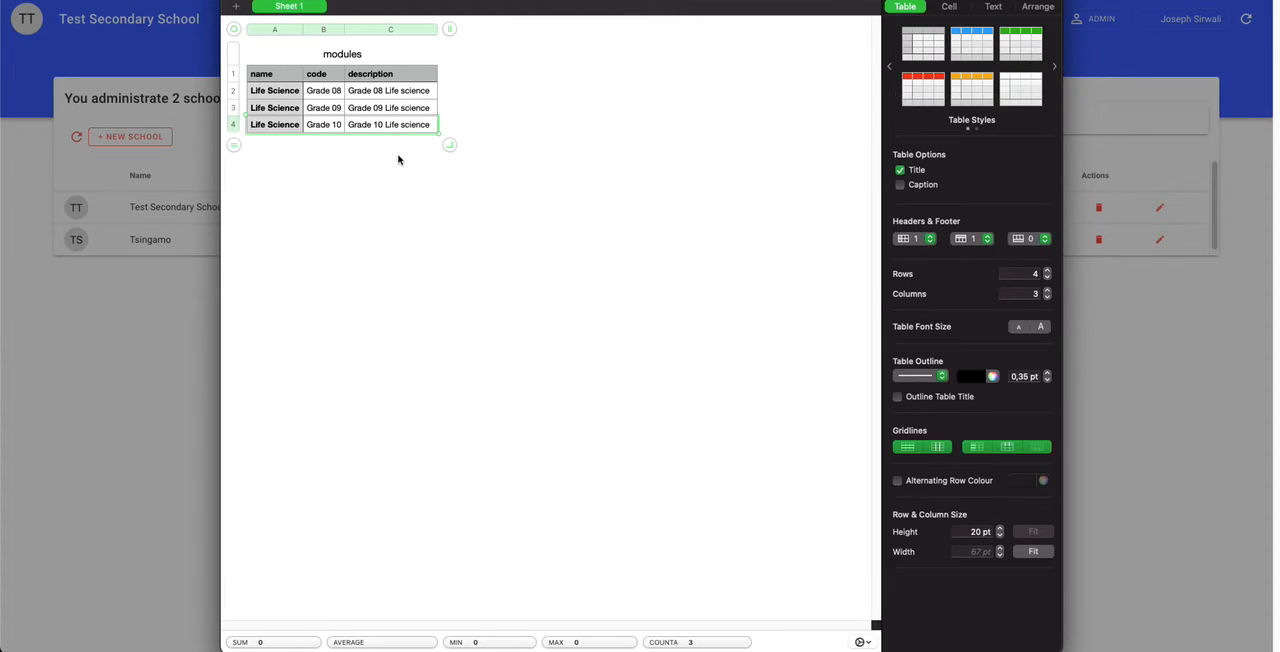
pyautogui.click(233, 146)
pyautogui.click(233, 162)
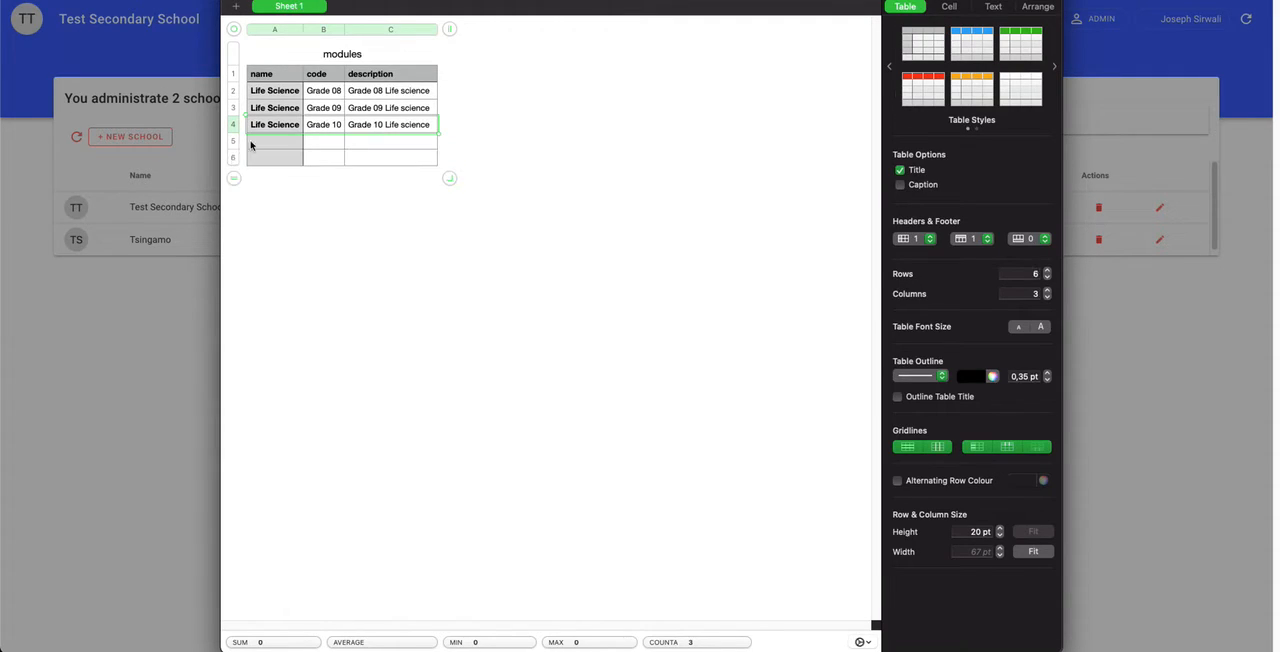
pyautogui.press('super+w')
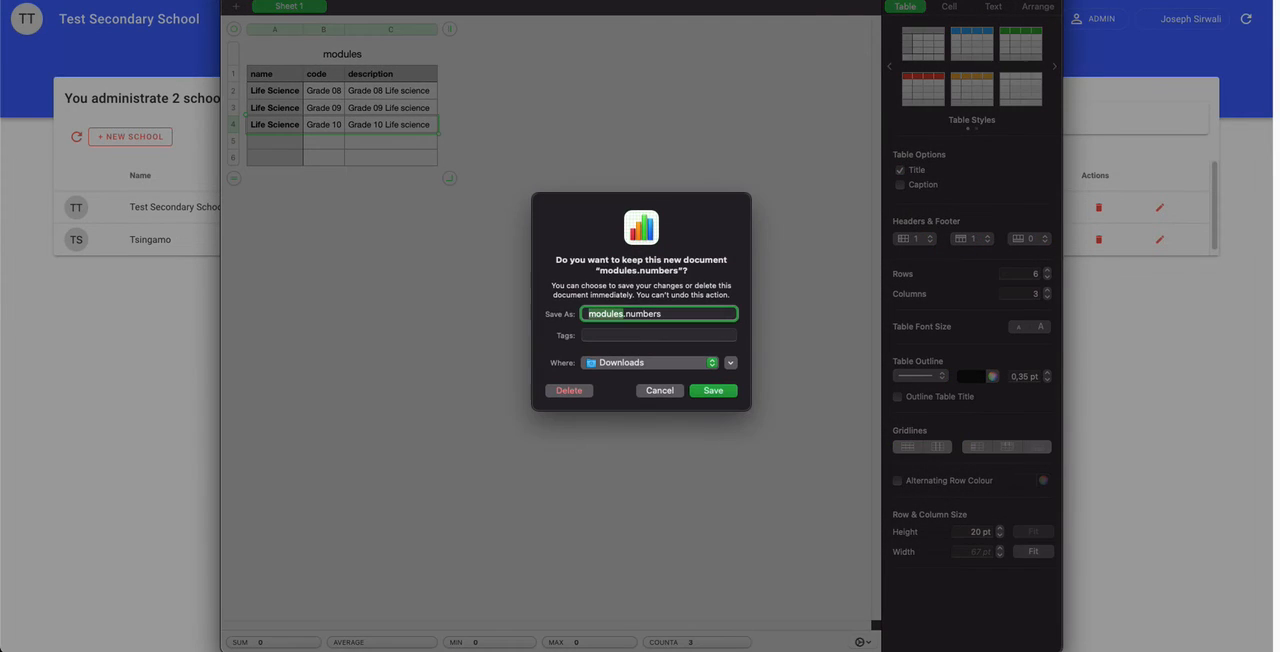
pyautogui.click(669, 390)
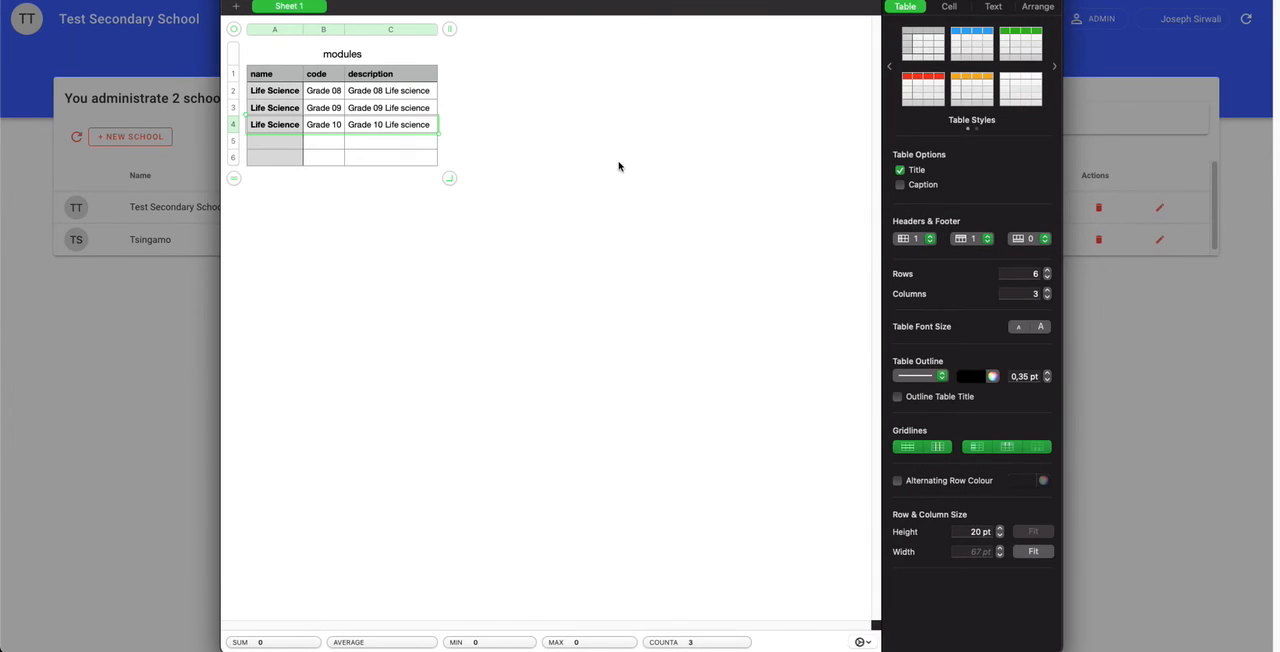
# Step: Close the modules spreadsheet and delete the unsaved document instead of keeping it
pyautogui.press('super+w')
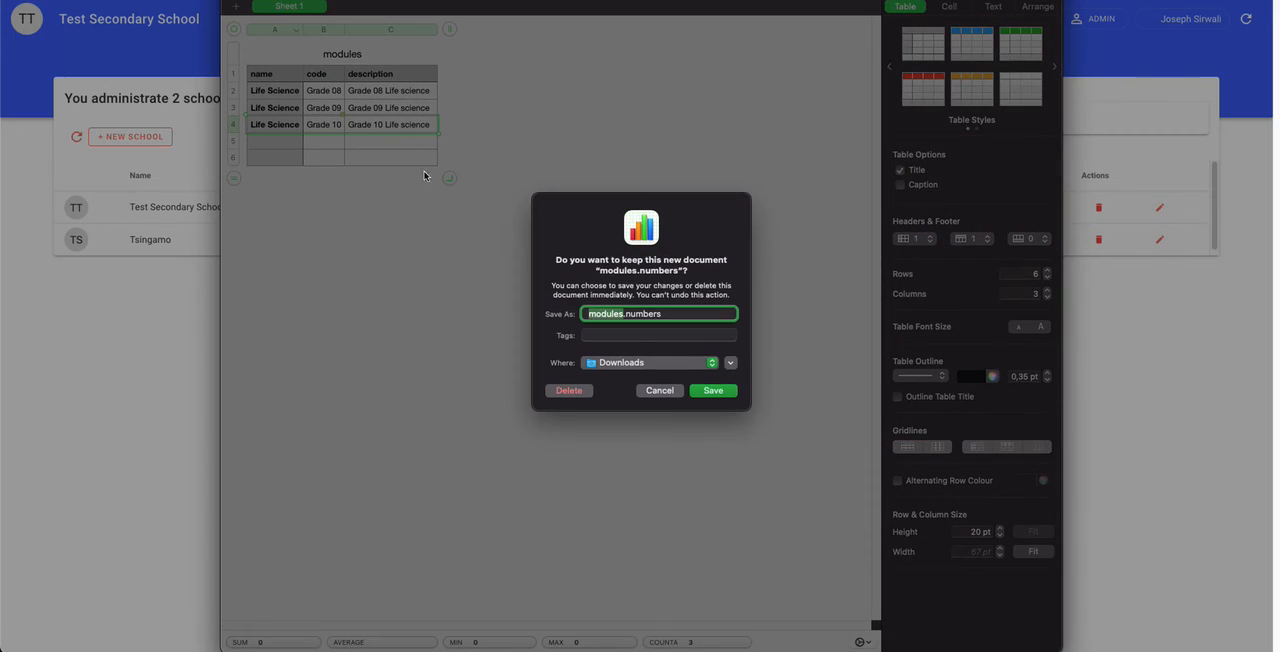
pyautogui.click(567, 388)
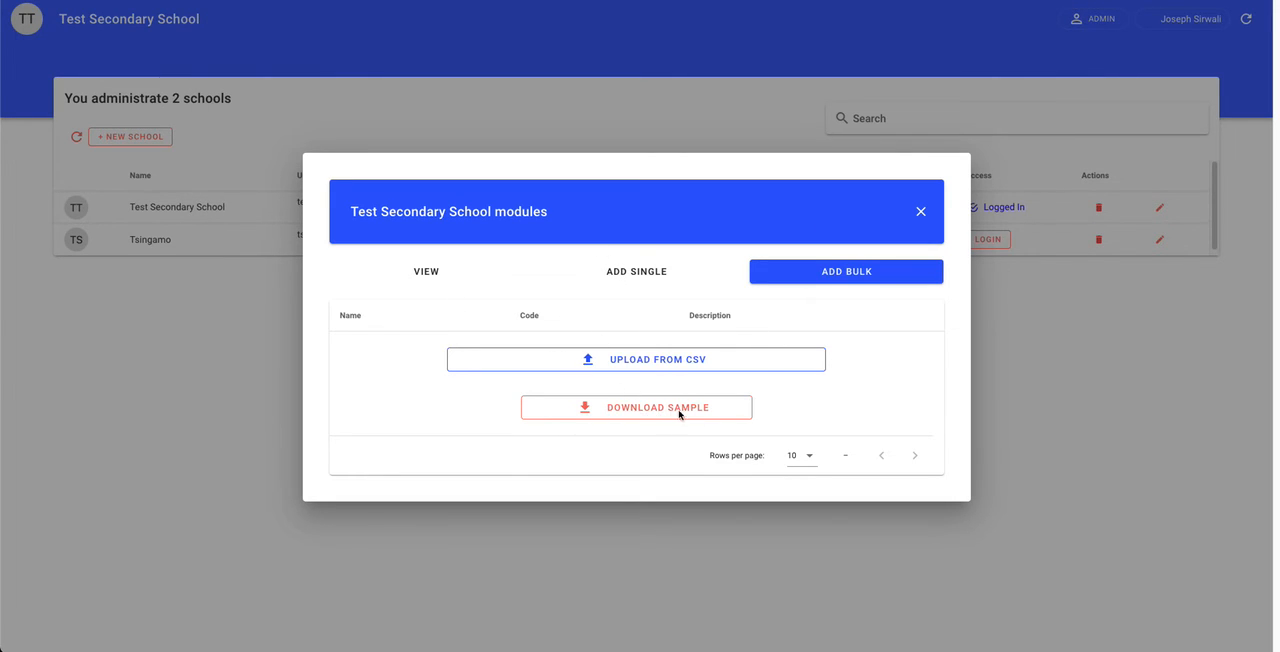
# Step: Load modules_new.csv from the Downloads folder into the bulk module form of Test Secondary School
pyautogui.click(652, 361)
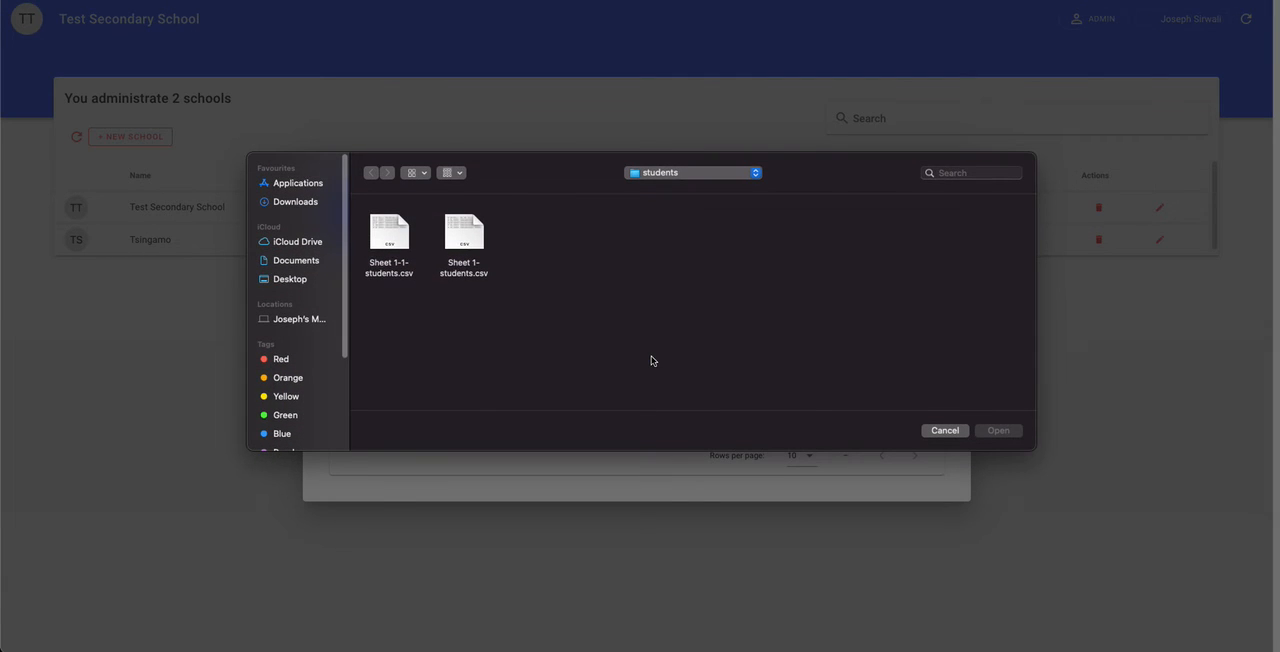
pyautogui.click(287, 203)
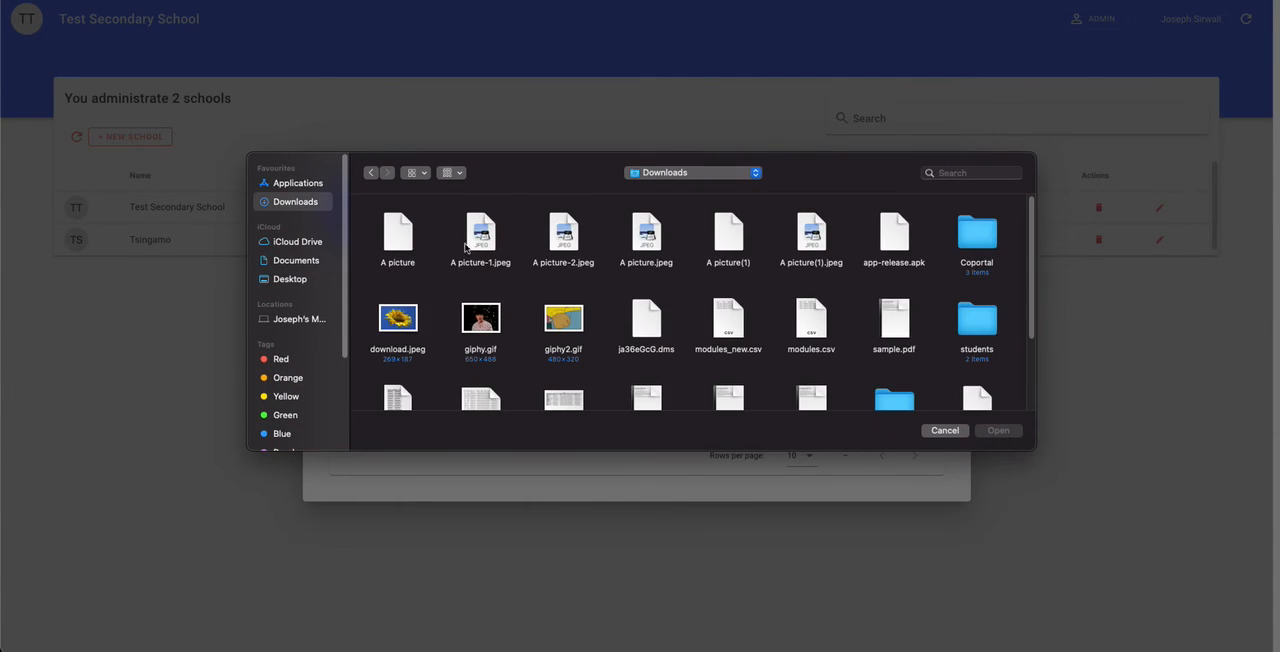
pyautogui.scroll(-3, 762, 312)
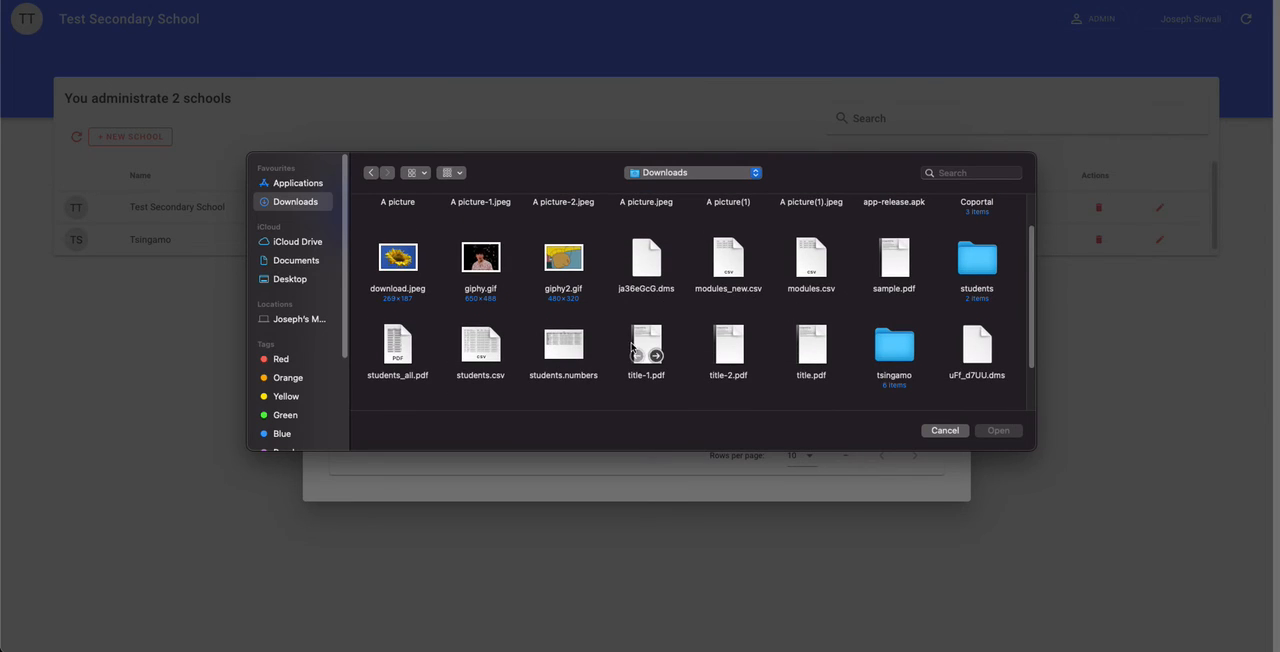
pyautogui.click(729, 282)
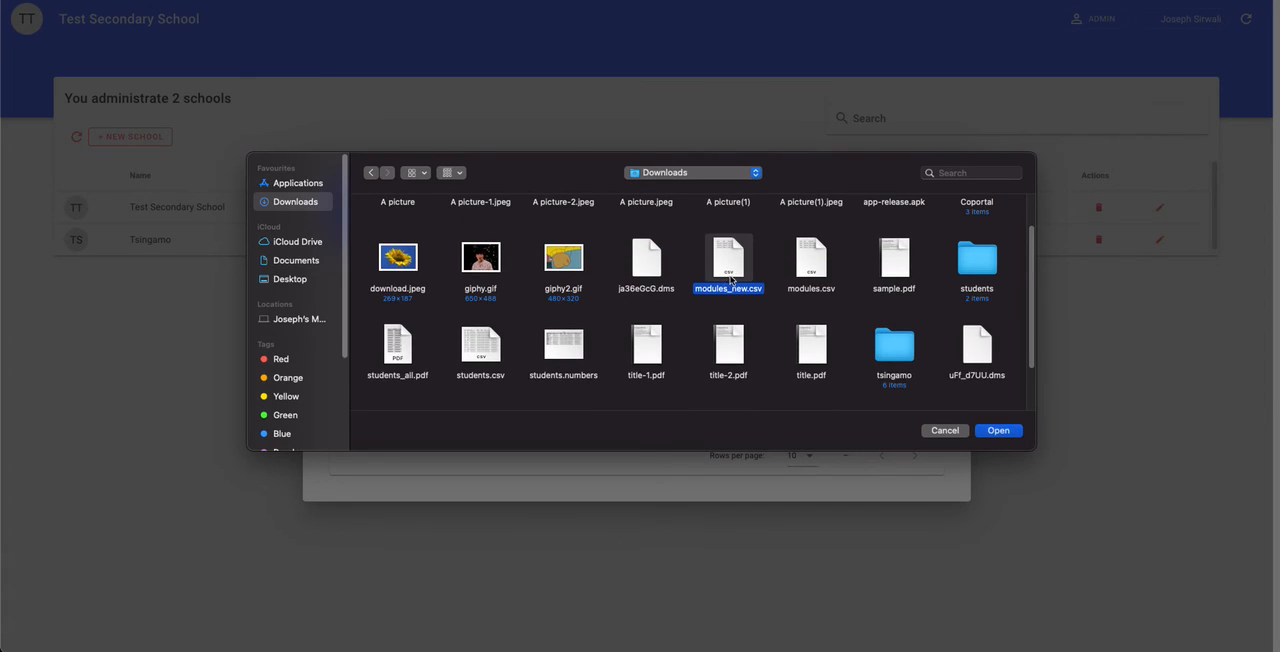
pyautogui.click(998, 430)
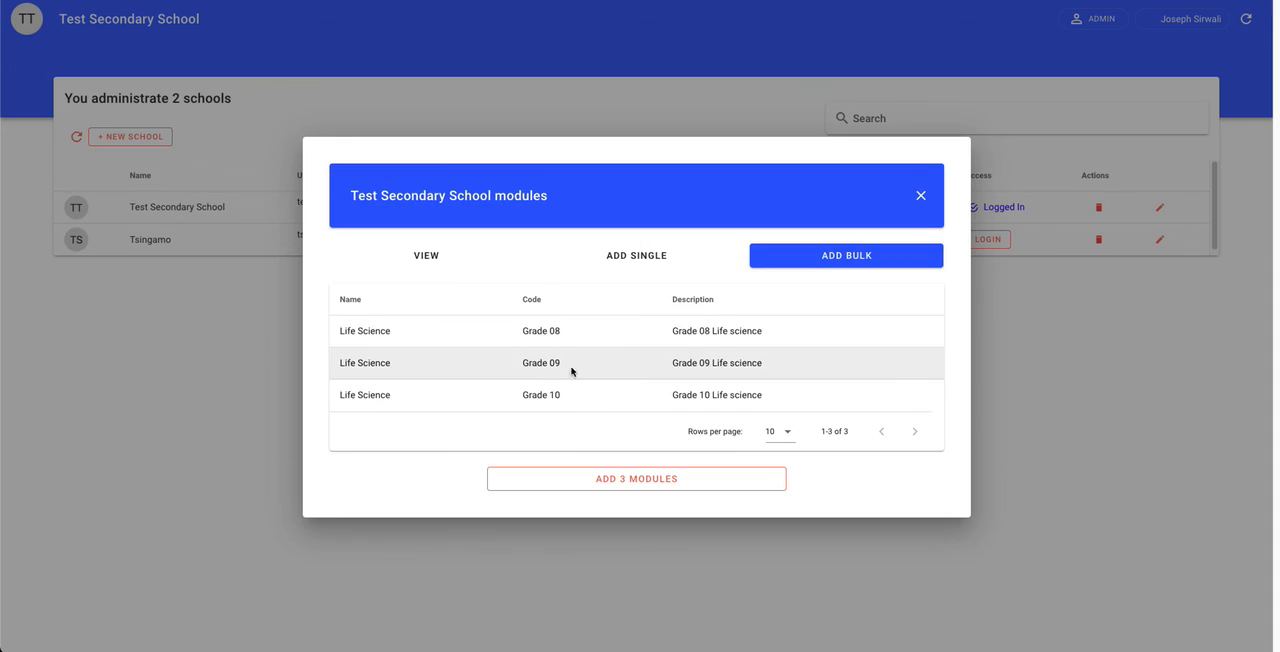
# Step: Add the three loaded Life Science modules to Test Secondary School and confirm the addition
pyautogui.moveTo(354, 328); pyautogui.dragTo(609, 380)
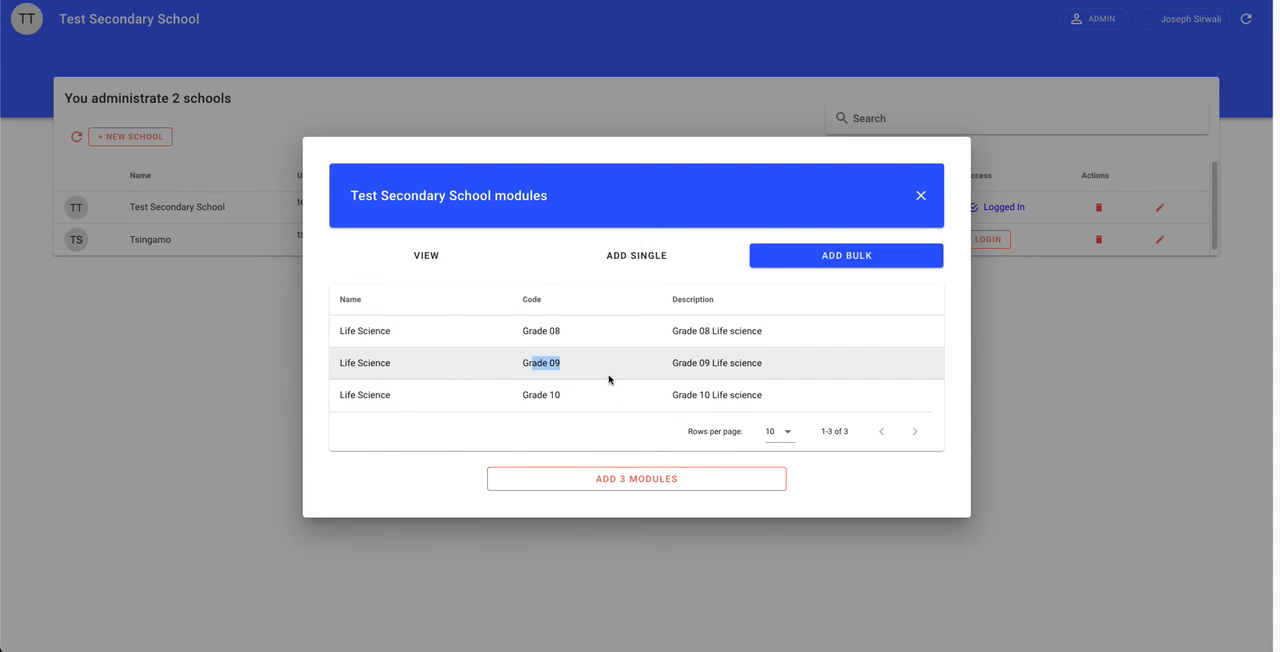
pyautogui.click(650, 478)
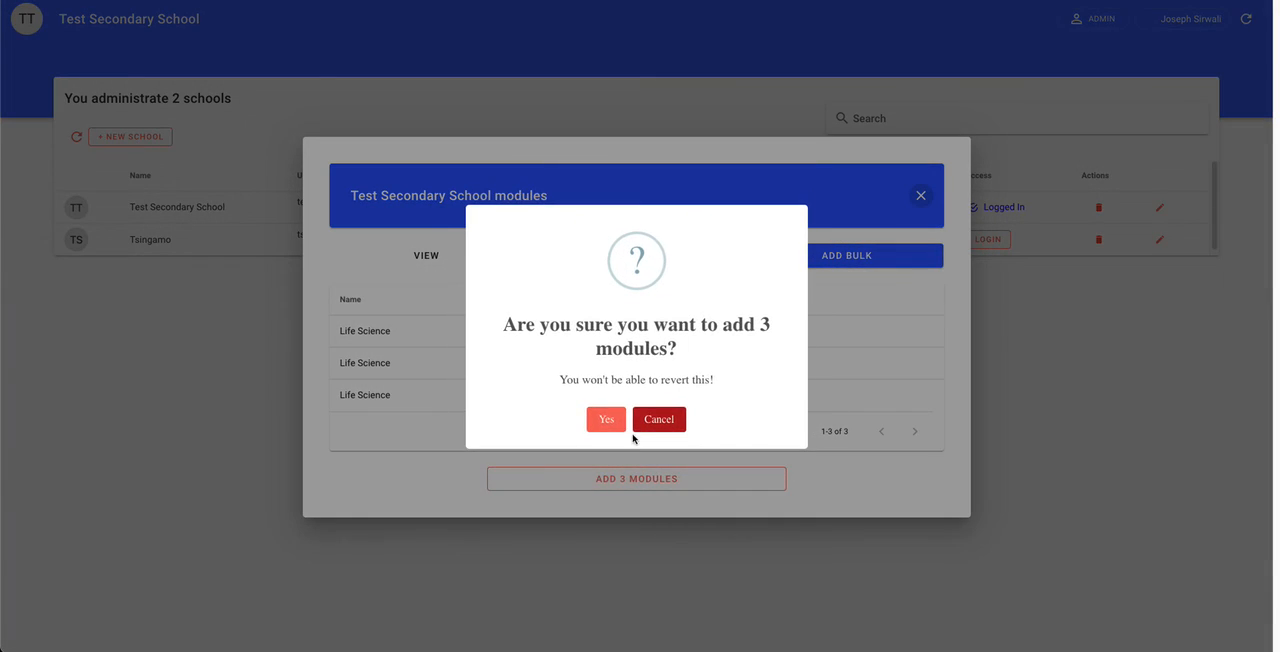
pyautogui.click(616, 418)
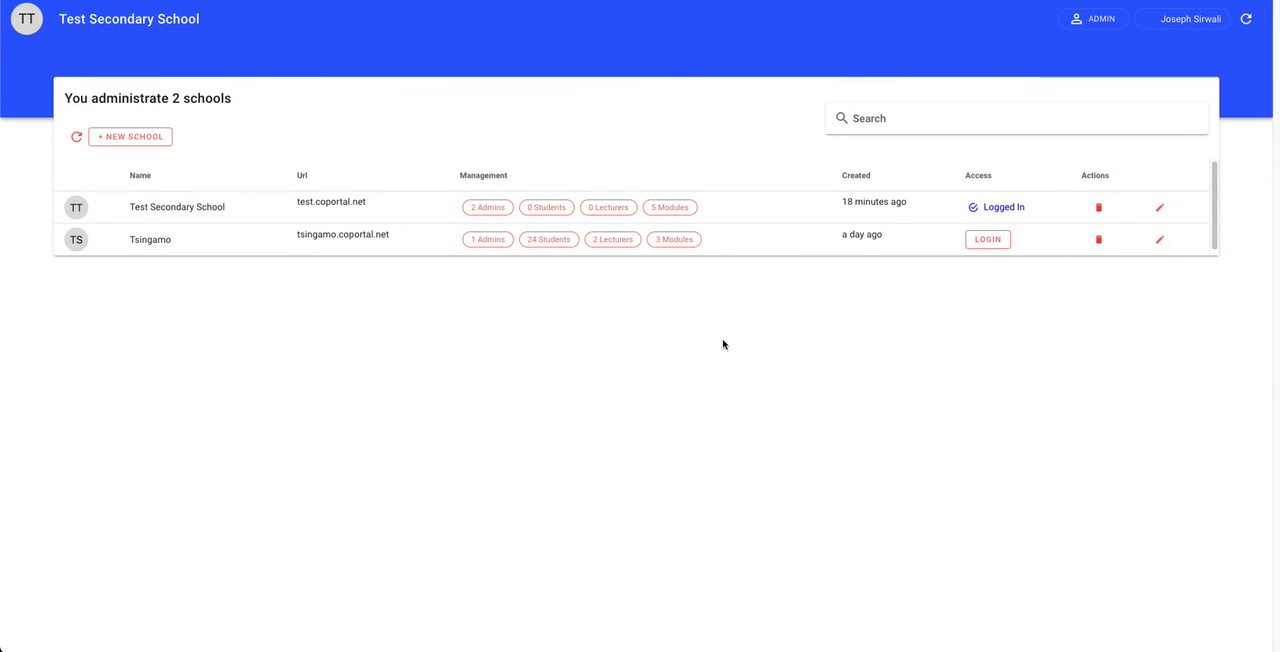
# Step: Check the module list of Test Secondary School, close it, and open the school's full modules page
pyautogui.click(676, 210)
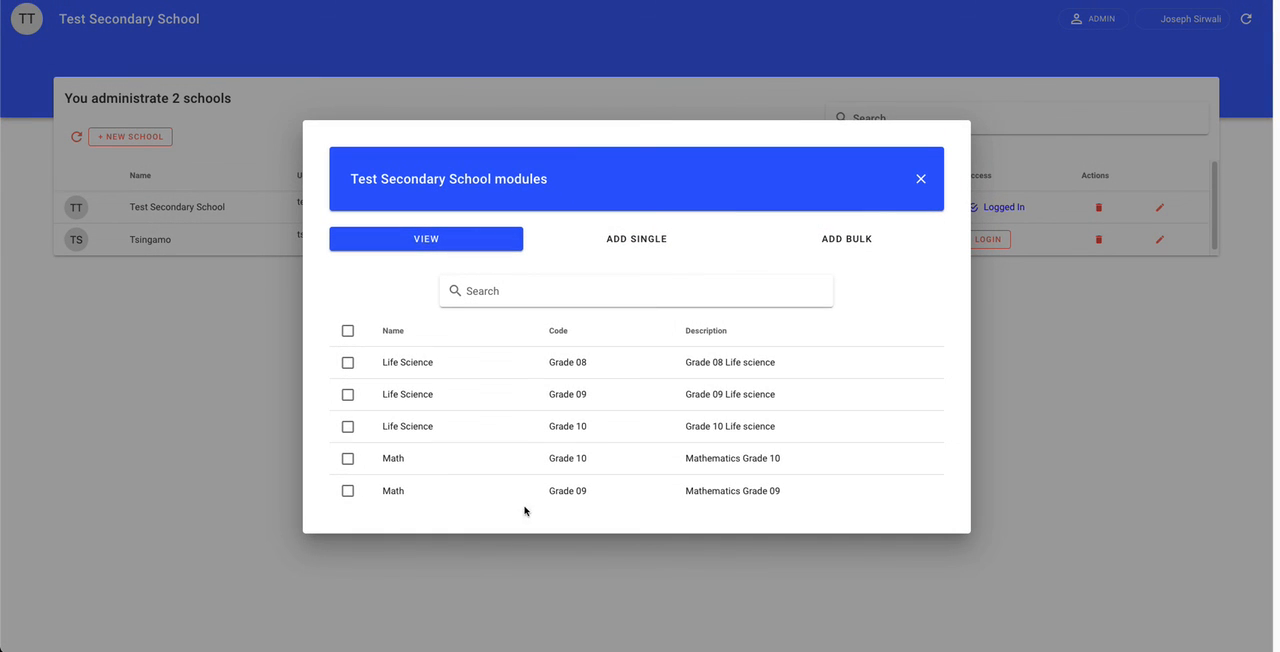
pyautogui.click(919, 179)
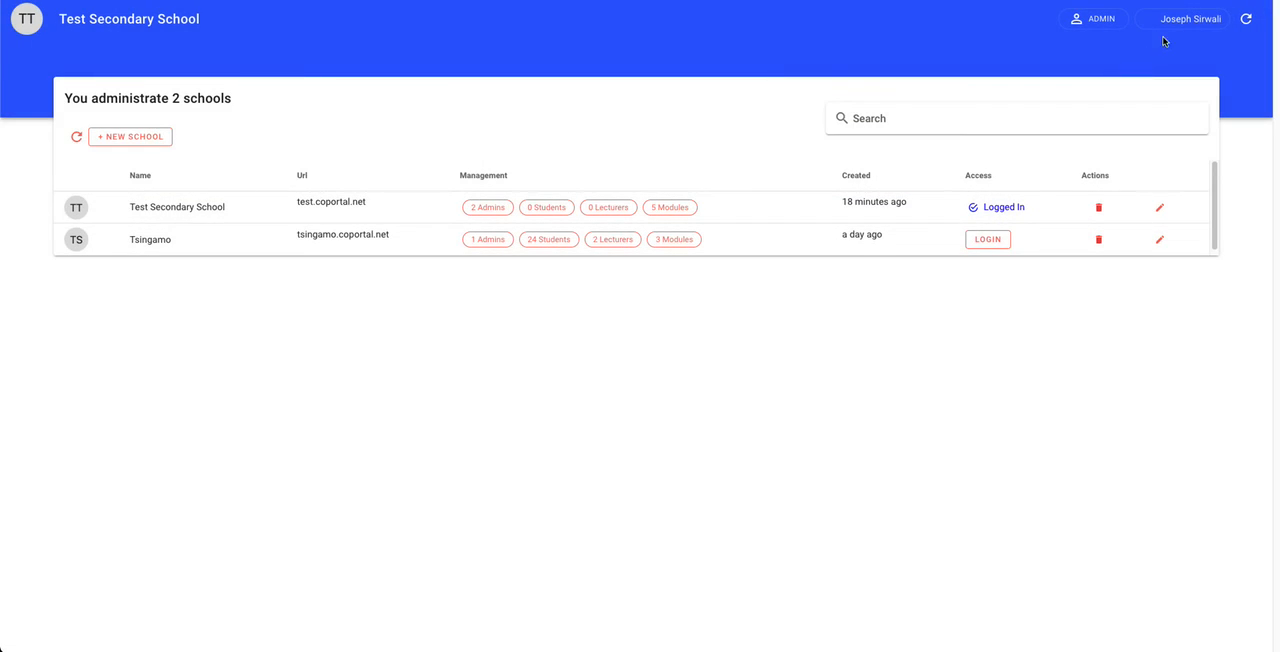
pyautogui.click(1165, 22)
pyautogui.click(1129, 145)
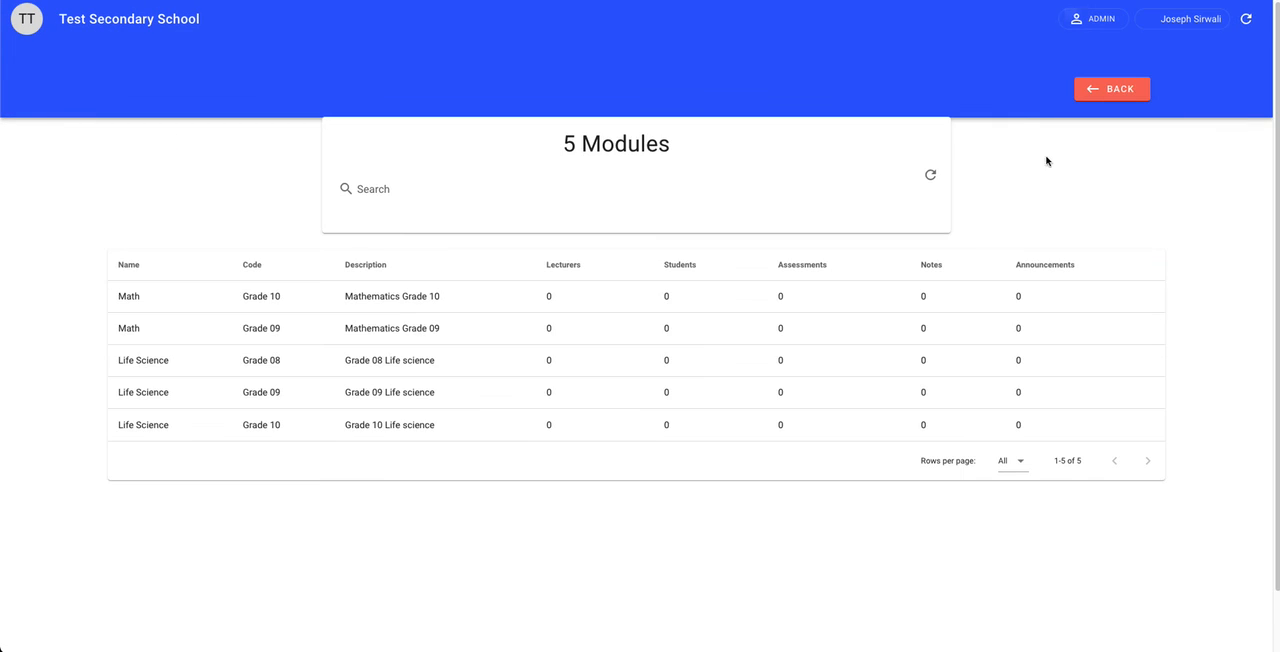